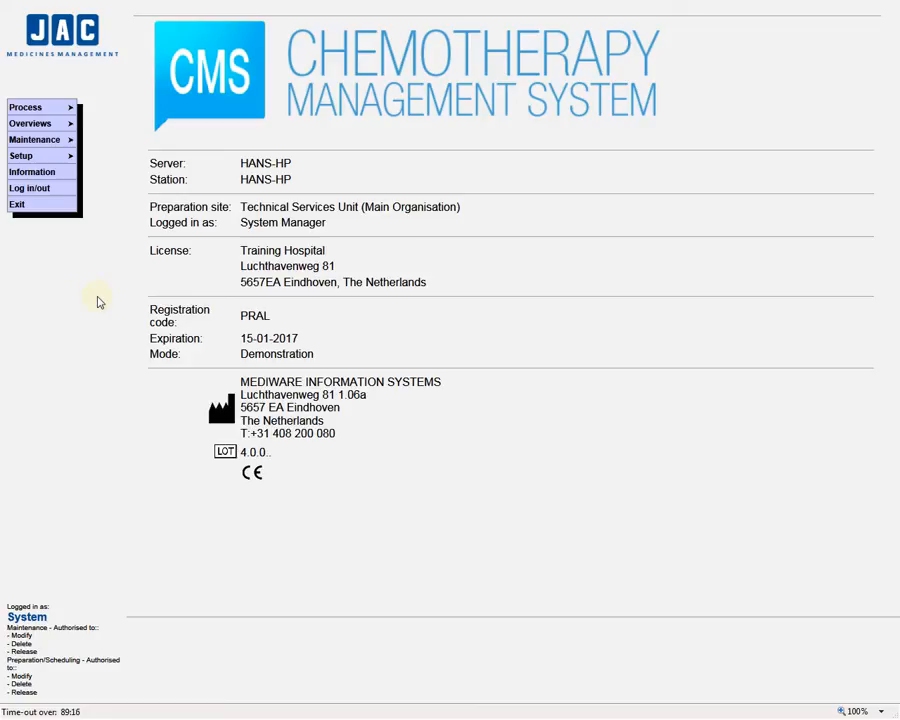
# - Create a new therapy protocol with the code GEMCITABINE
pyautogui.click(48, 149)
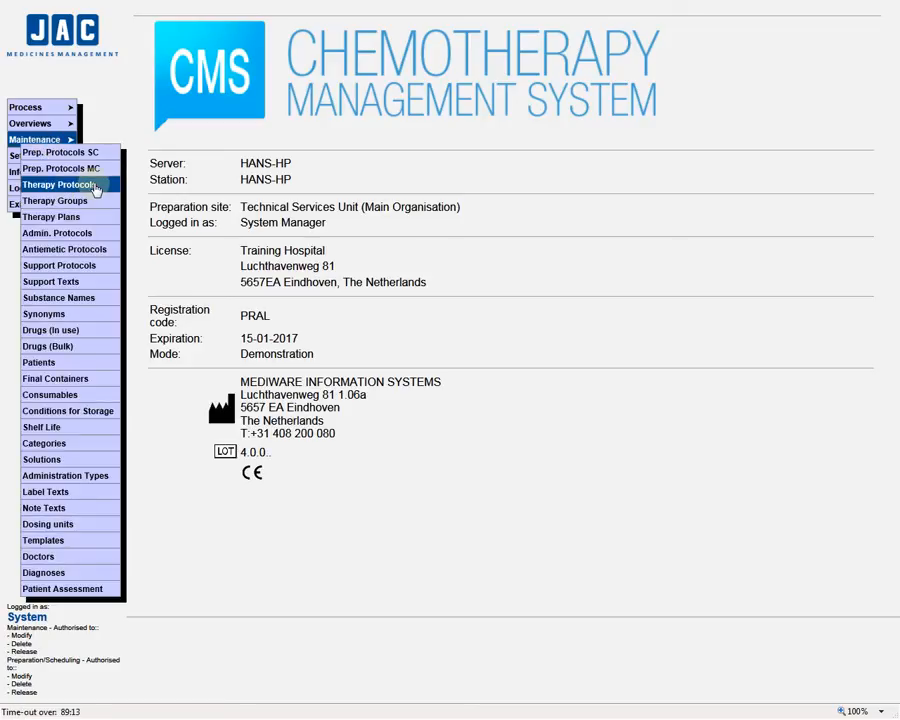
pyautogui.click(94, 187)
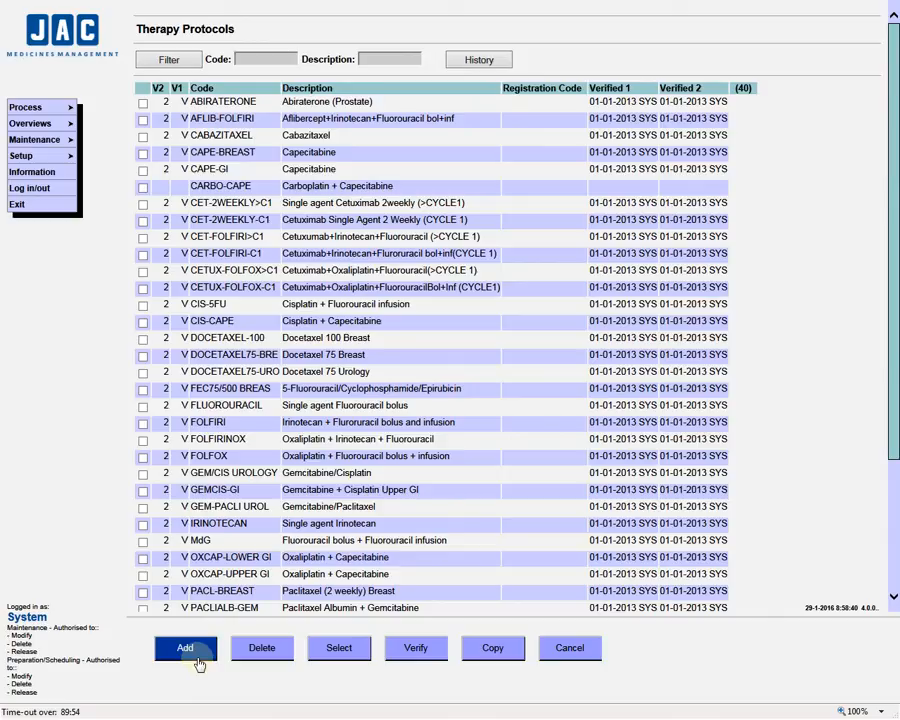
pyautogui.click(197, 660)
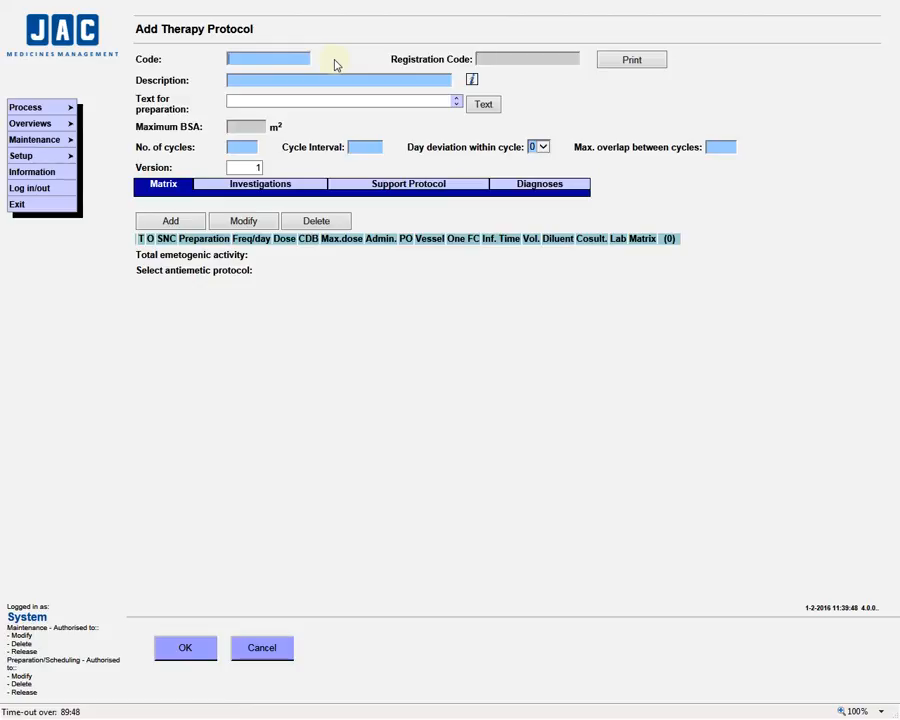
pyautogui.write('GEMCITAINE')
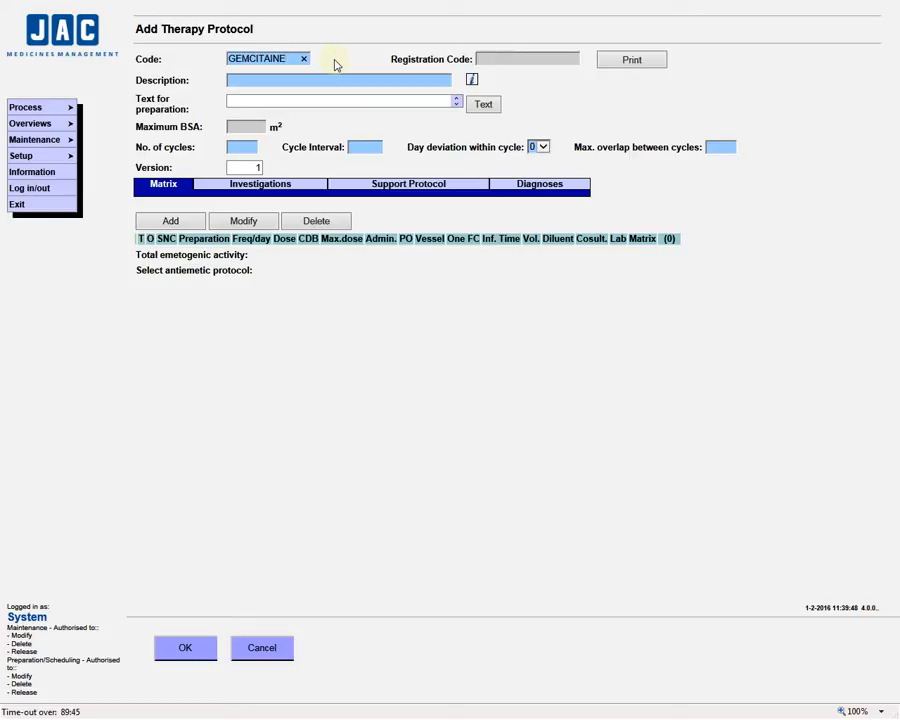
pyautogui.write('B')
pyautogui.click(514, 59)
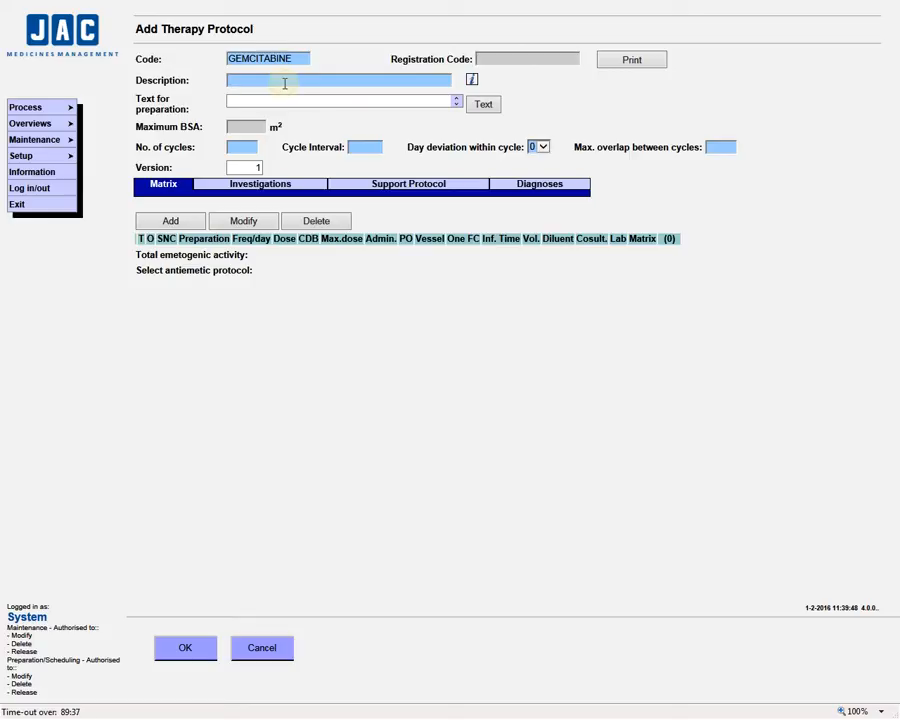
# - Enter "Singel agent gemcitabine" as the protocol's description
pyautogui.write('Singel agent gem')
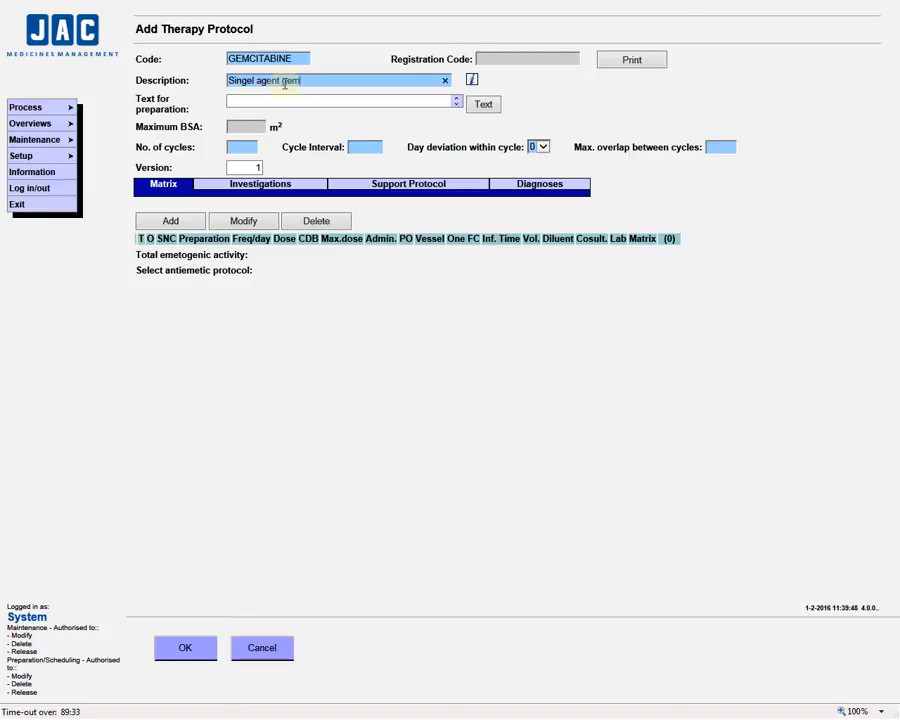
pyautogui.write('citbaine')
pyautogui.press('BackSpace')
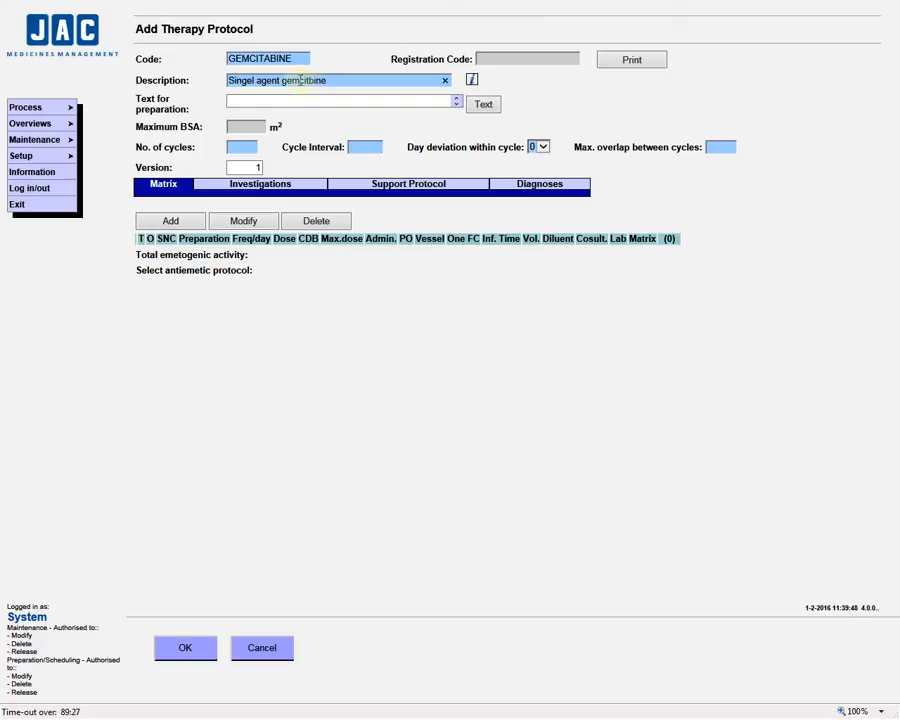
pyautogui.write('a')
# - Set the protocol's number of cycles to 6 and the cycle interval to 28
pyautogui.click(238, 147)
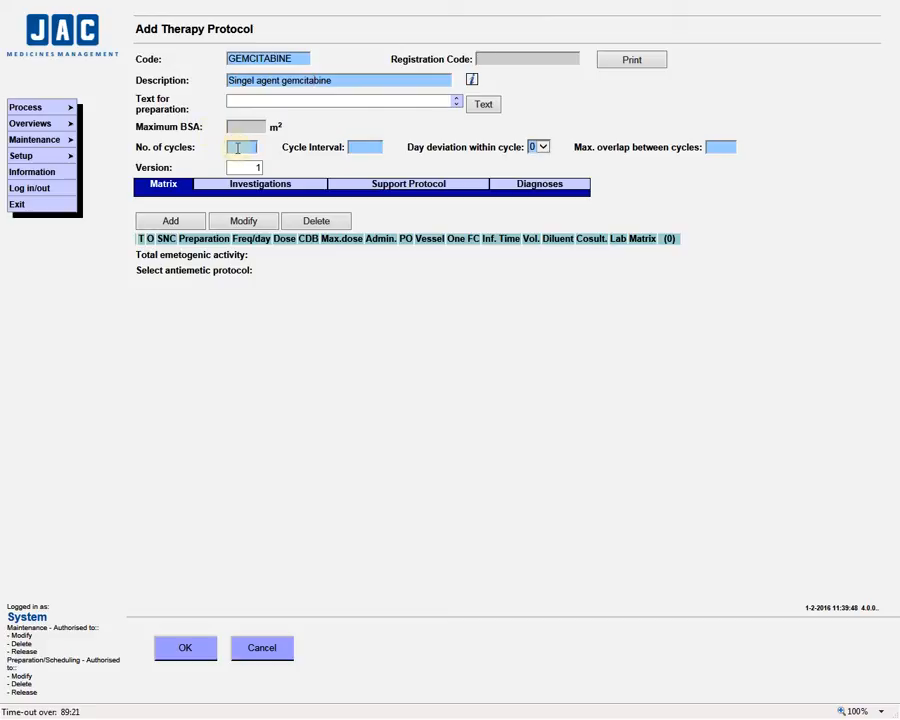
pyautogui.write('6')
pyautogui.click(362, 147)
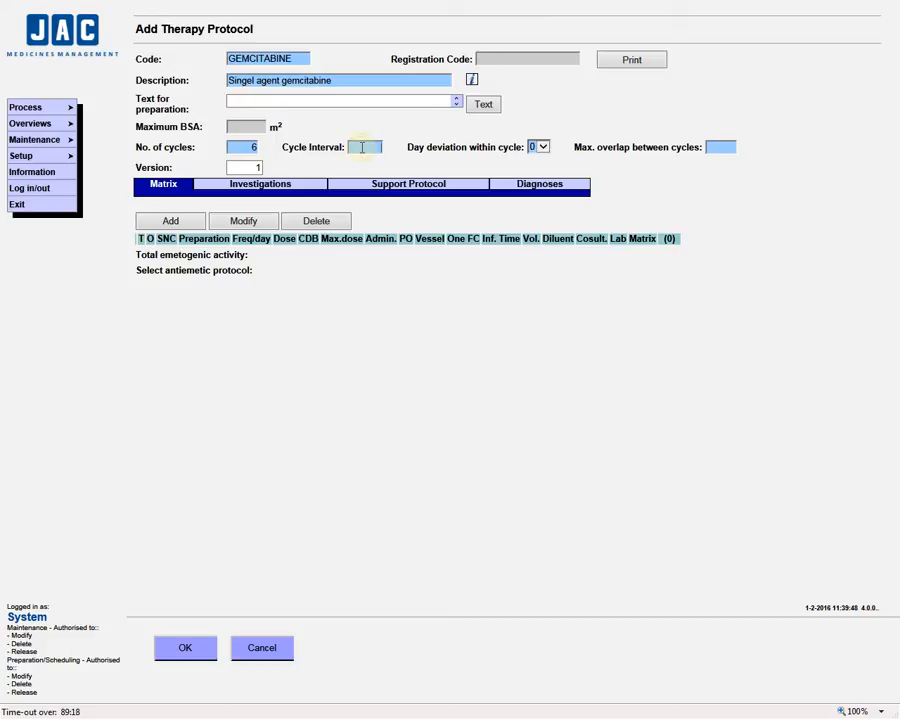
pyautogui.write('28')
pyautogui.press('Tab')
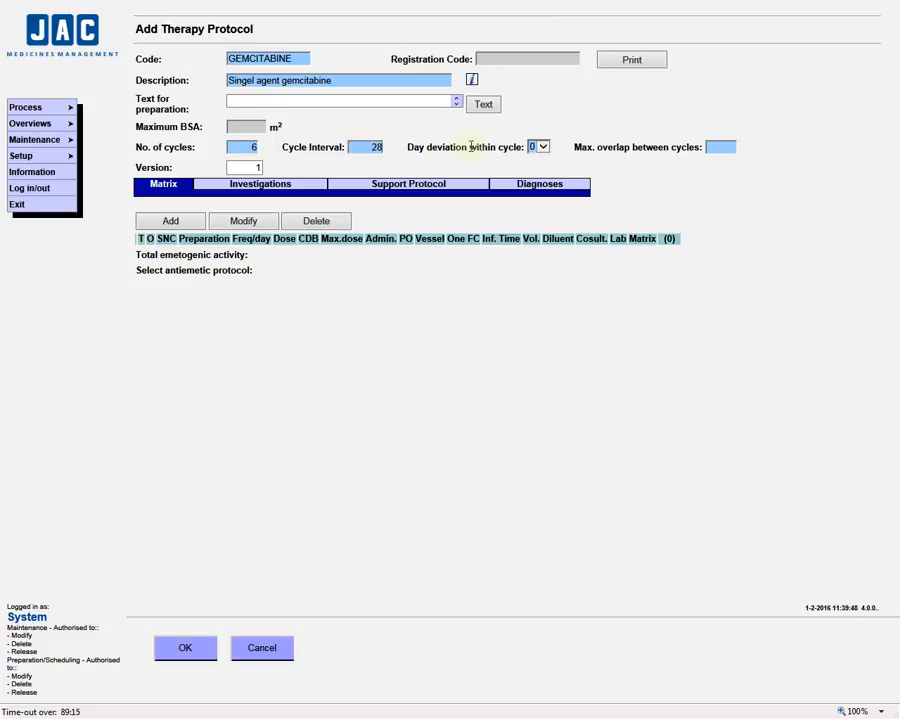
# - Set the day deviation within cycle to 3 and the maximum overlap between cycles to 0, and save the new protocol
pyautogui.click(543, 148)
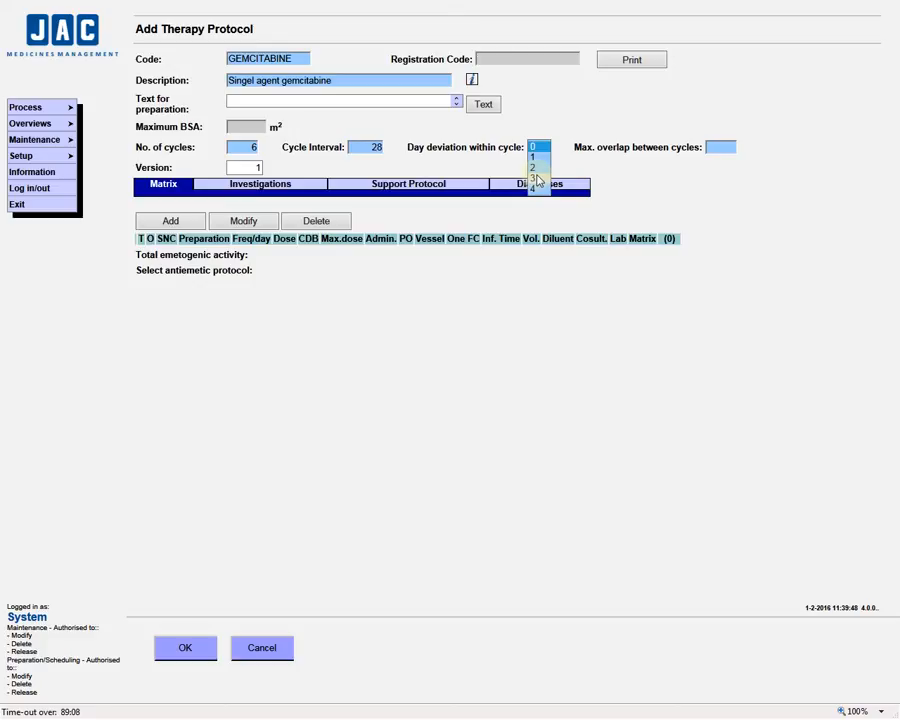
pyautogui.click(536, 178)
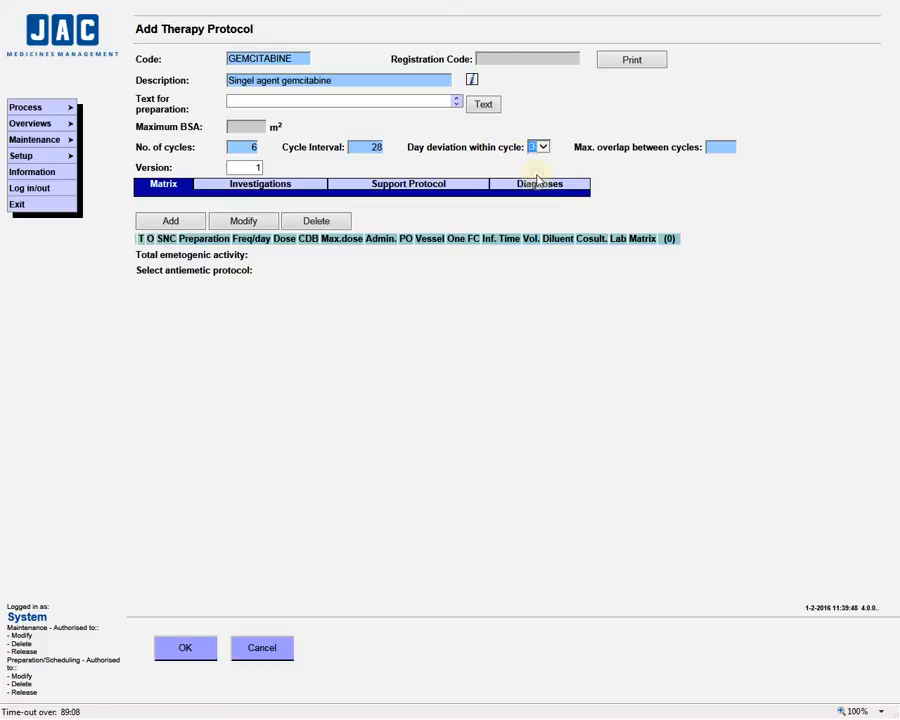
pyautogui.click(725, 148)
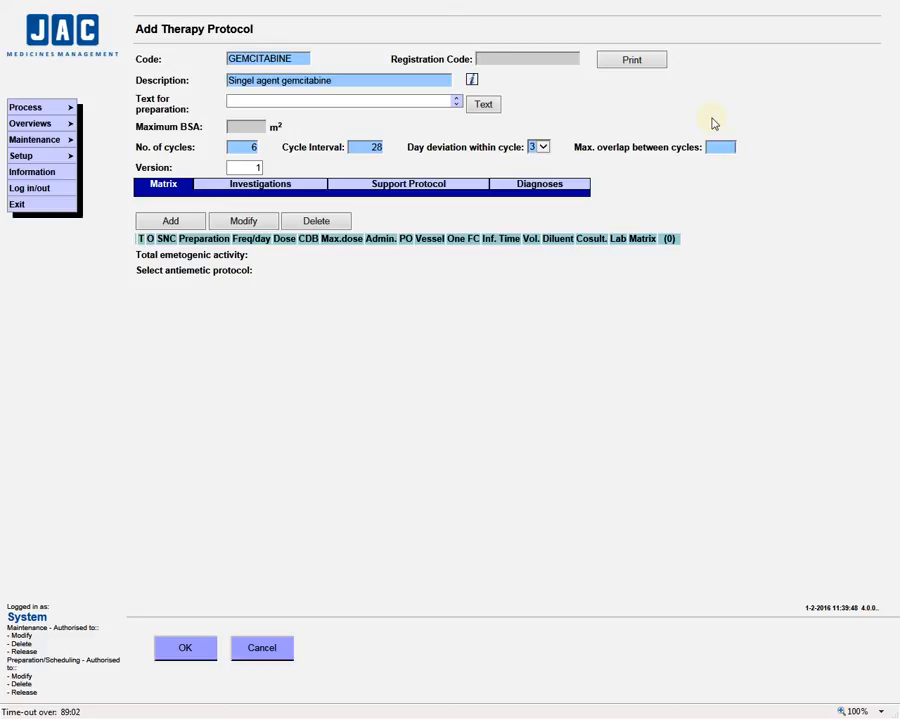
pyautogui.write('0')
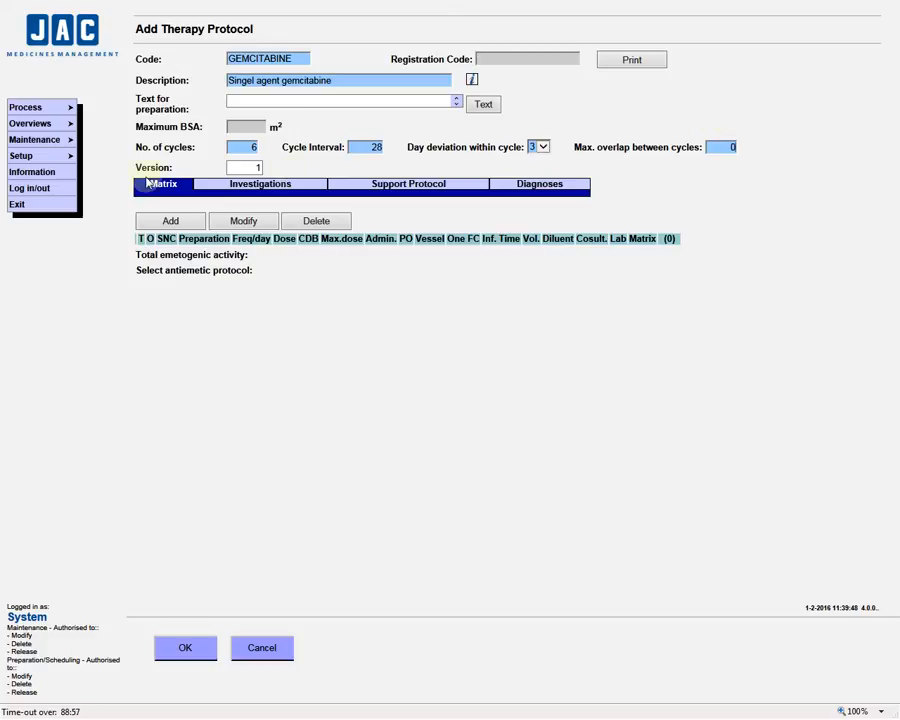
pyautogui.click(218, 650)
pyautogui.click(194, 649)
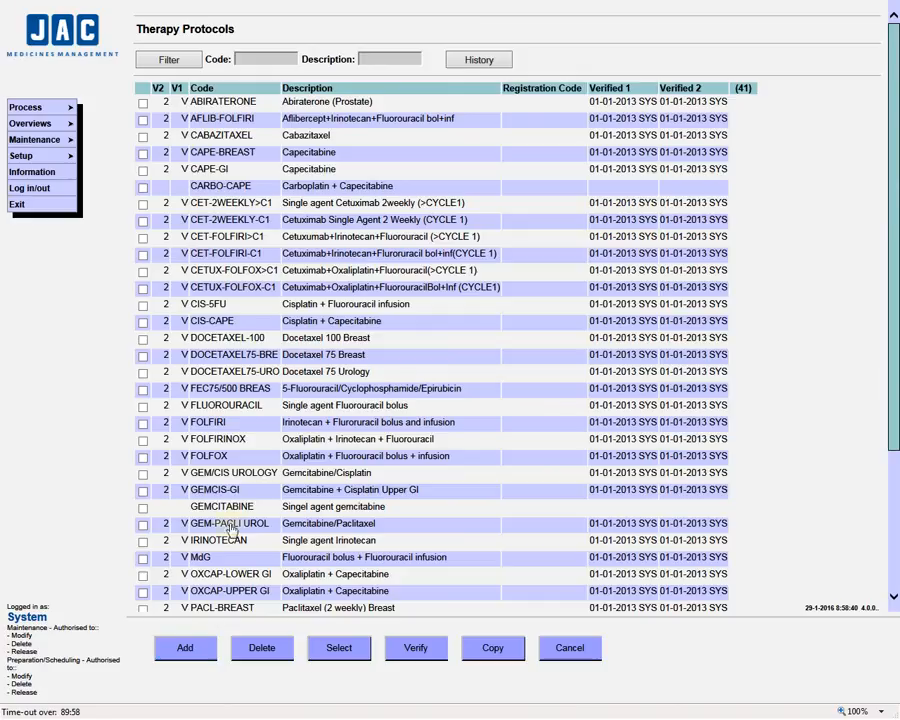
# - Open the GEMCITABINE protocol and review its matrix, investigations, support protocol and diagnoses sections
pyautogui.doubleClick(222, 508)
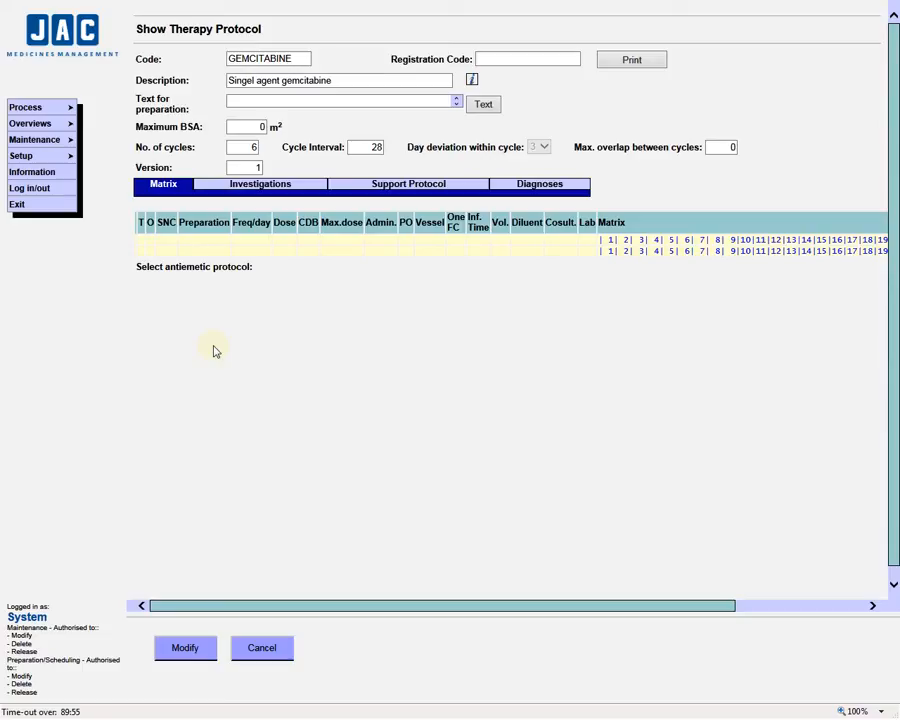
pyautogui.click(163, 186)
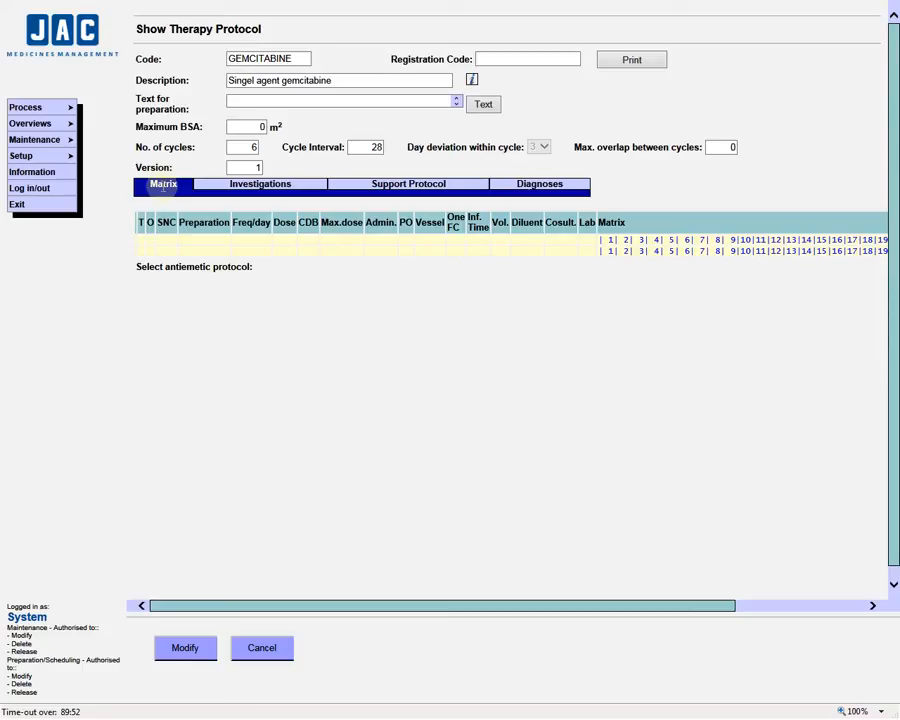
pyautogui.click(258, 189)
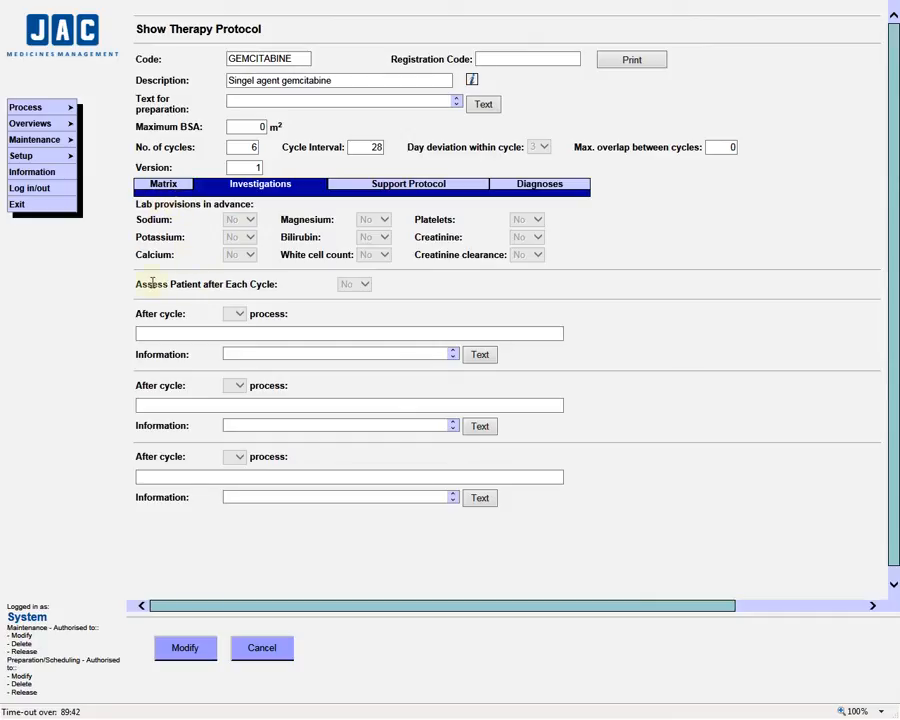
pyautogui.click(407, 185)
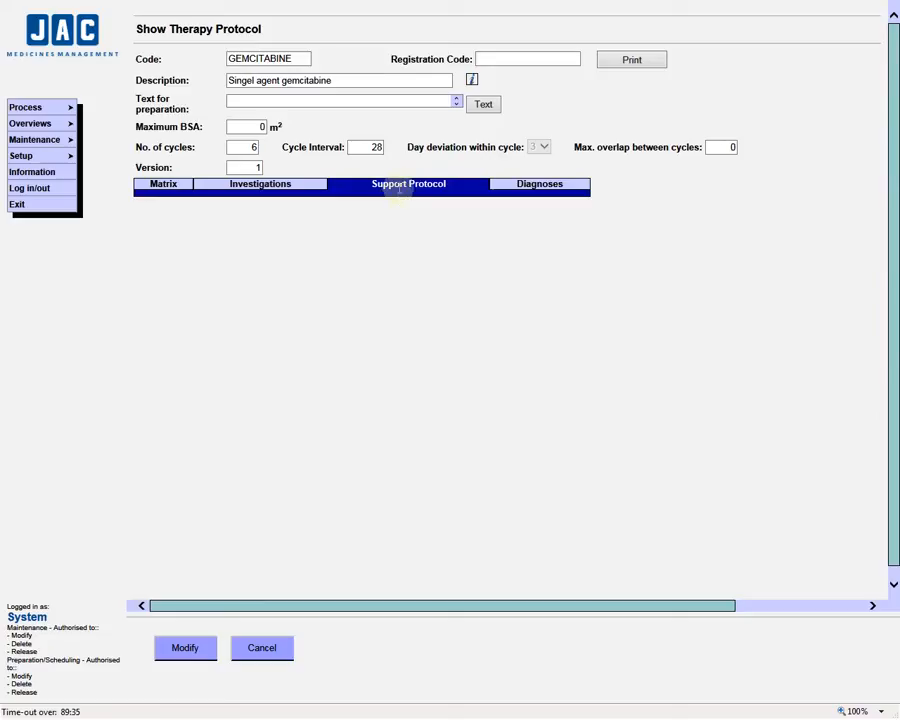
pyautogui.click(532, 187)
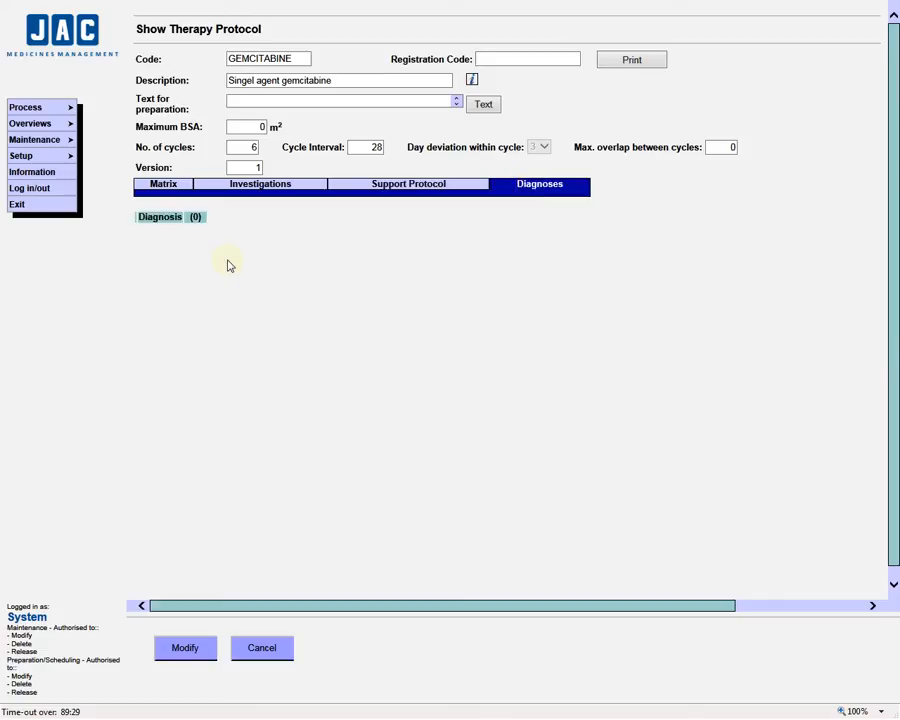
pyautogui.click(164, 188)
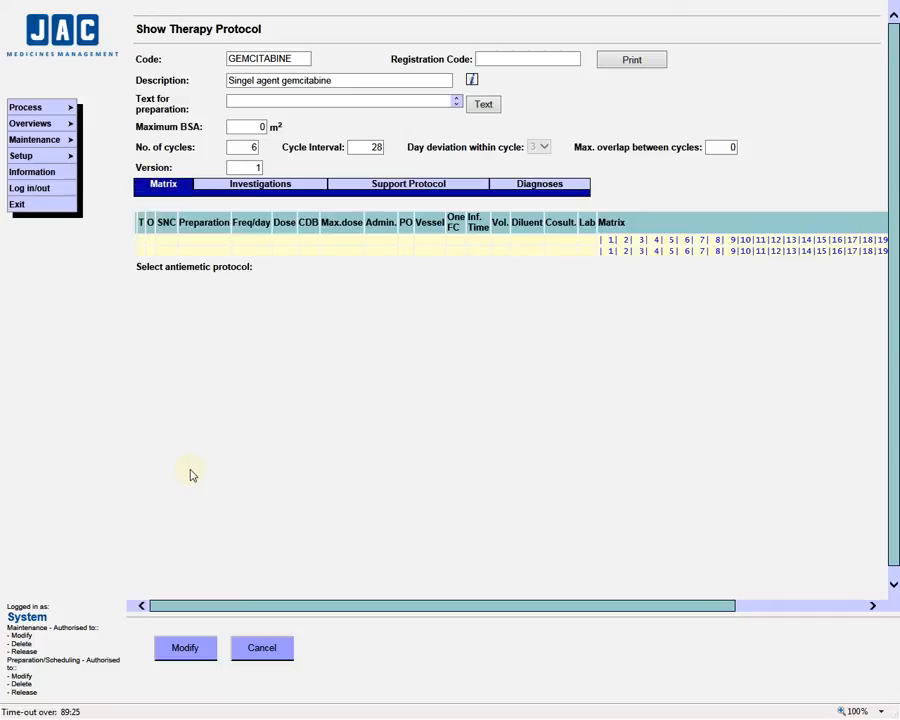
# - Start adding a GEMCITABINE preparation to the protocol's matrix, dosed per body surface with a standard dose of 1000 mg/m²
pyautogui.click(209, 656)
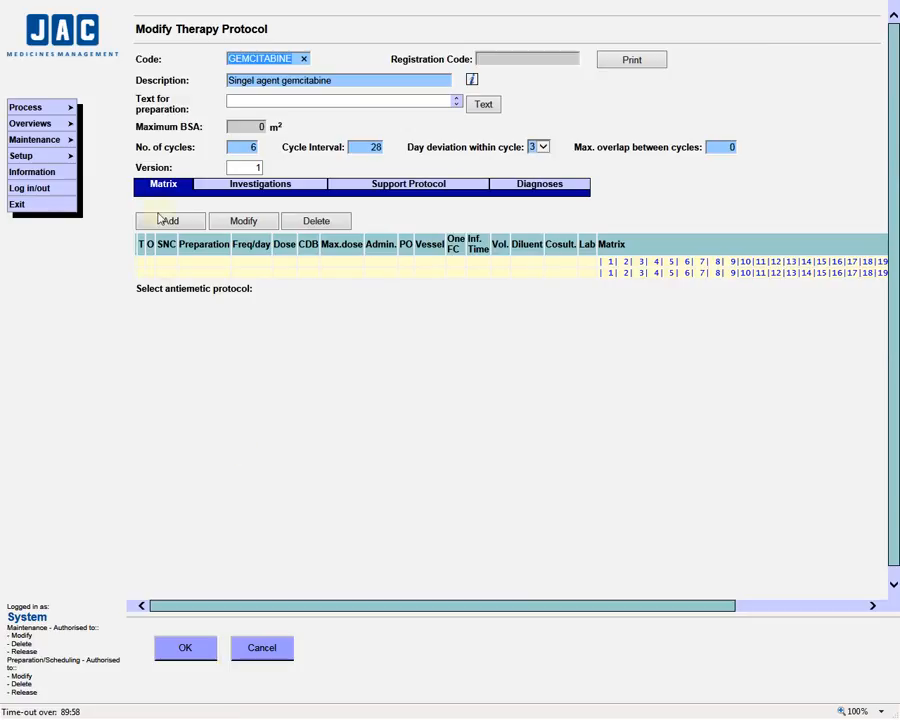
pyautogui.click(172, 222)
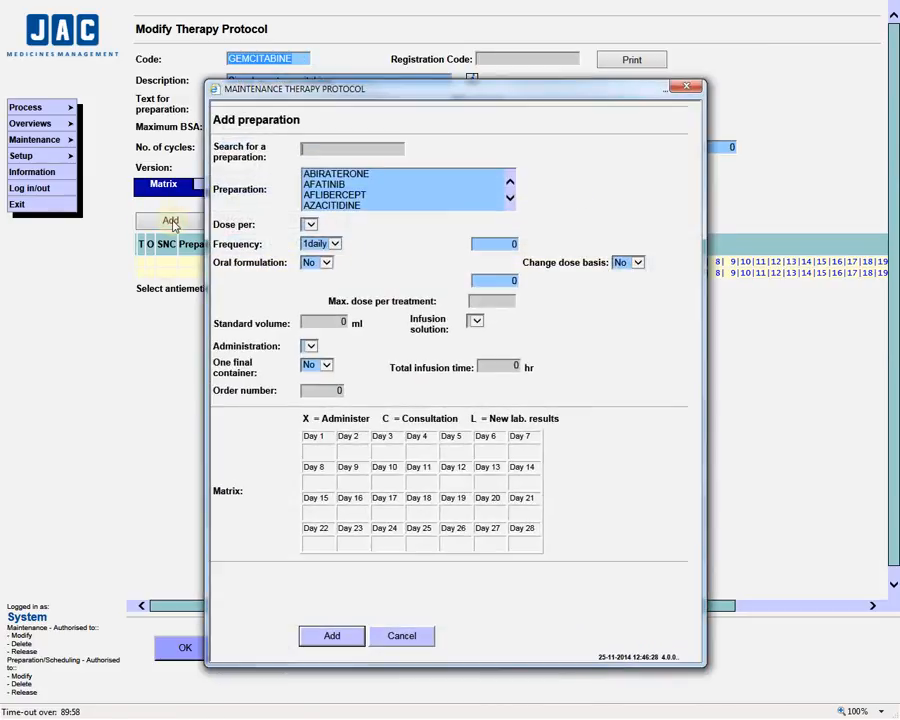
pyautogui.click(343, 148)
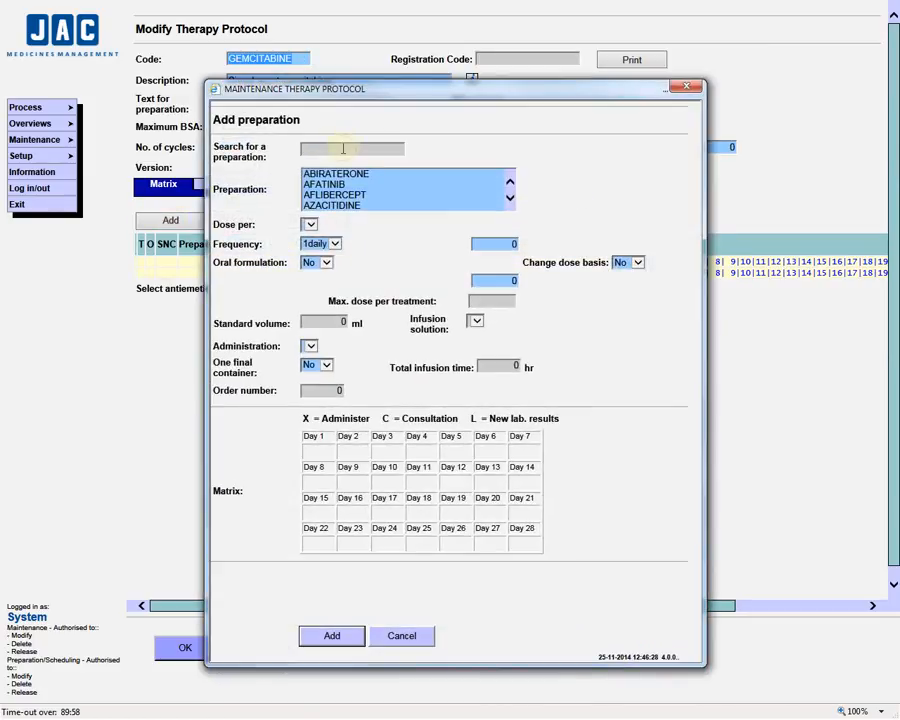
pyautogui.write('gem')
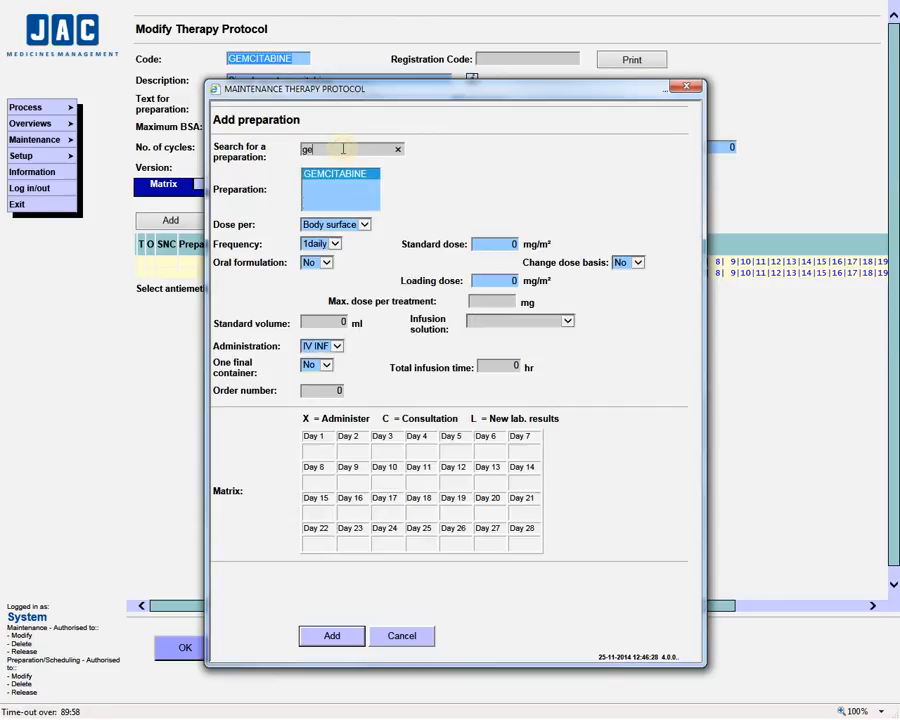
pyautogui.click(327, 176)
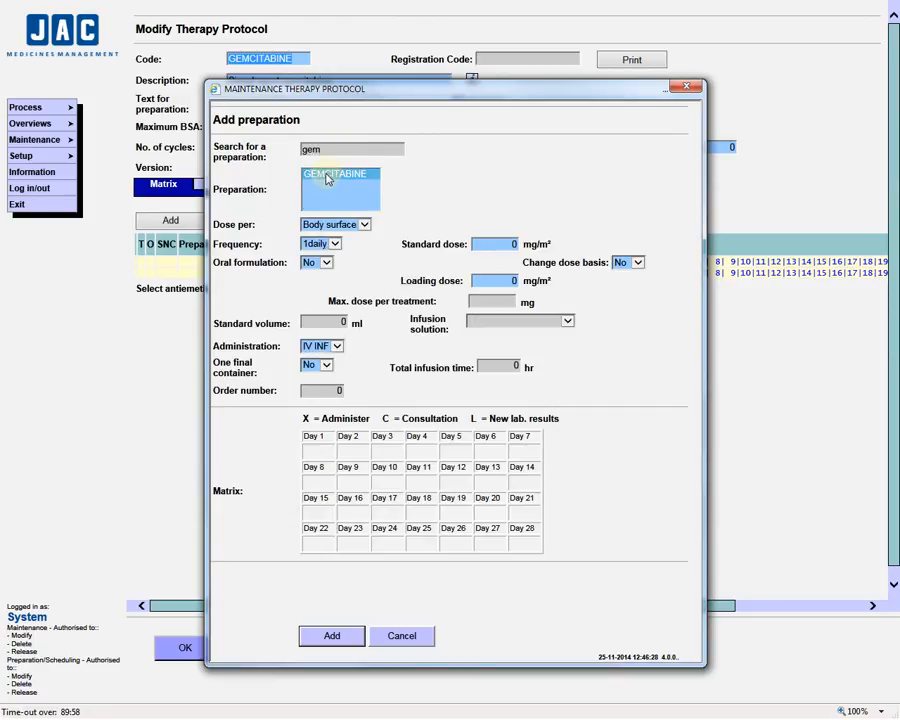
pyautogui.click(354, 226)
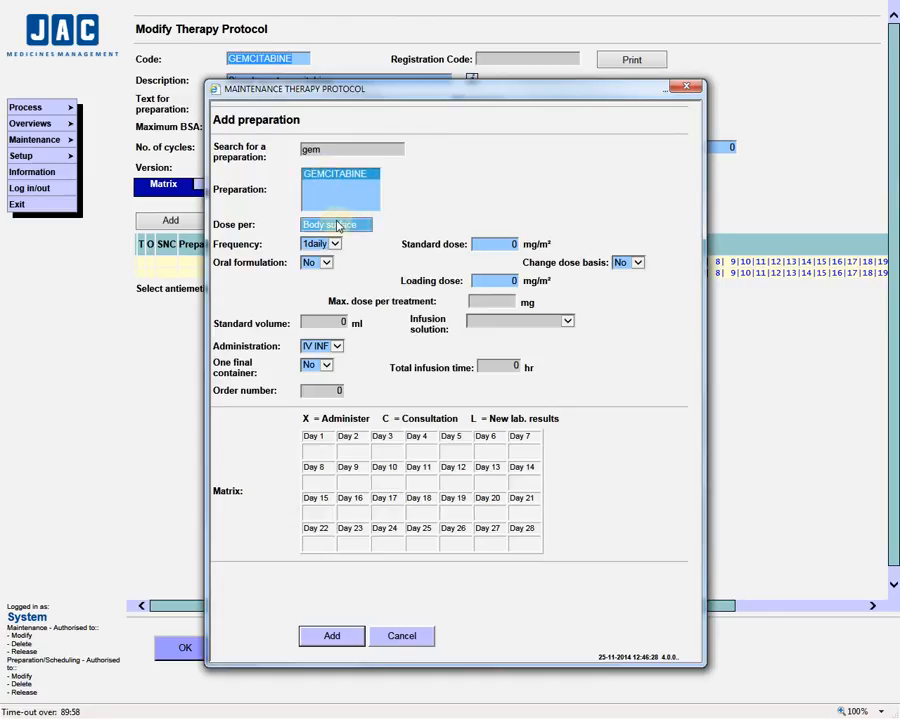
pyautogui.click(502, 245)
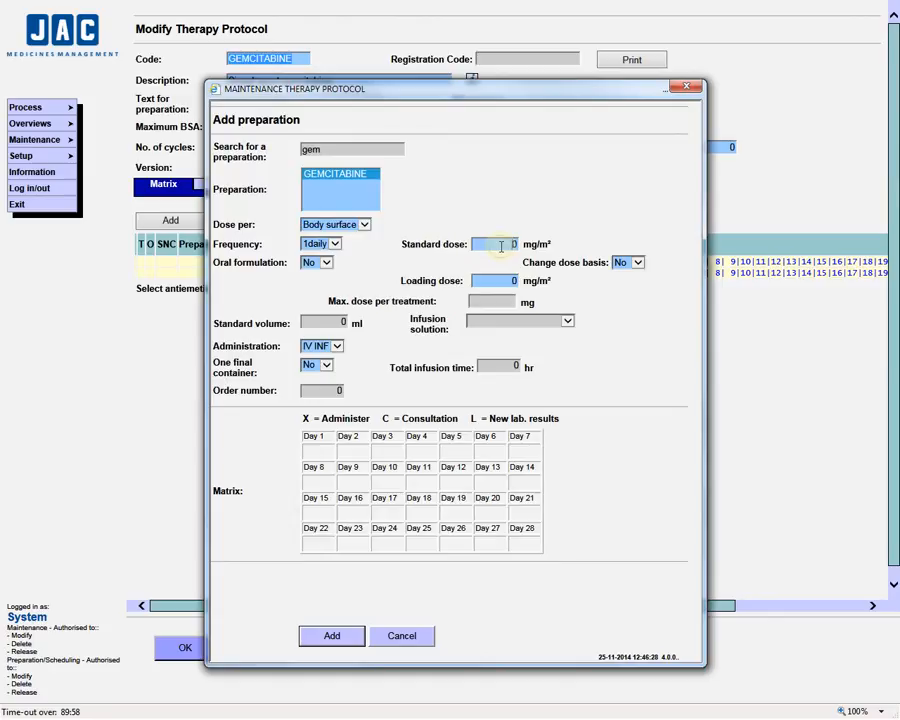
pyautogui.write('1000')
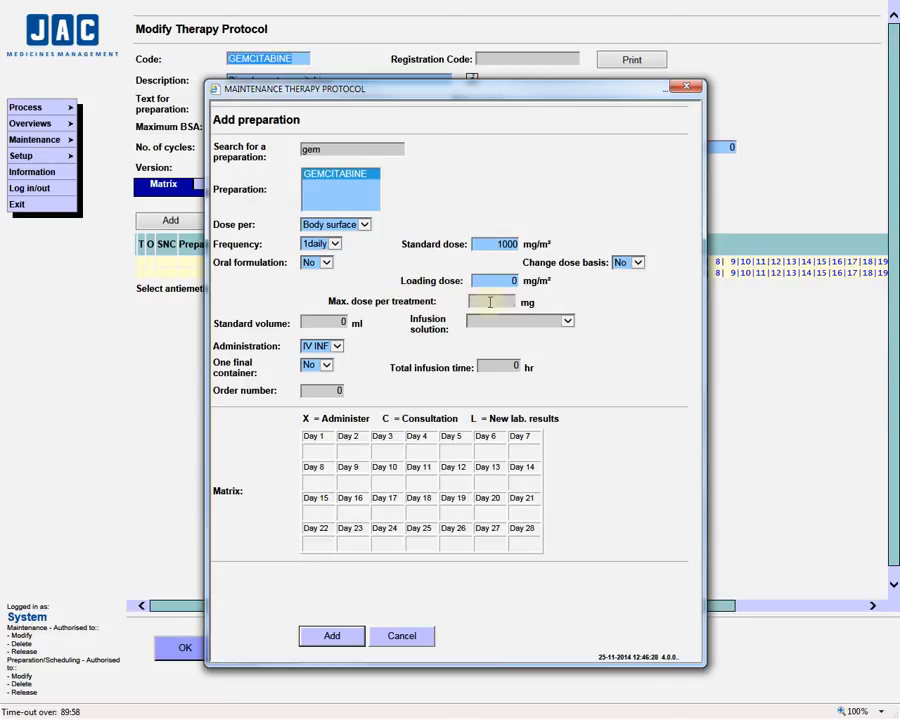
# - Choose Sodium Chloride 0.9% as the infusion solution for the gemcitabine preparation
pyautogui.click(323, 322)
pyautogui.click(492, 301)
pyautogui.click(487, 326)
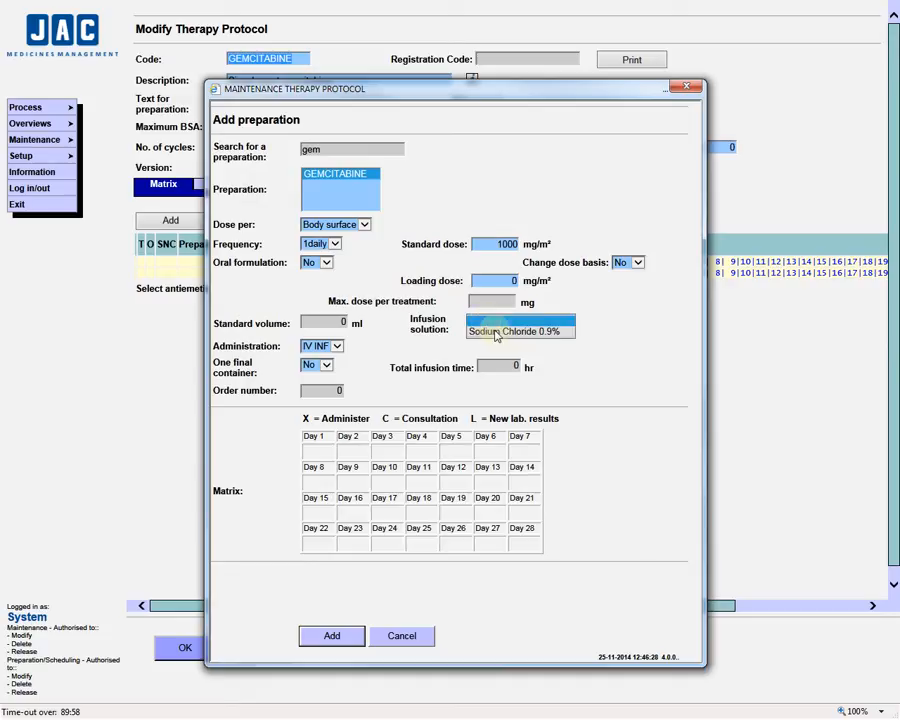
pyautogui.click(497, 332)
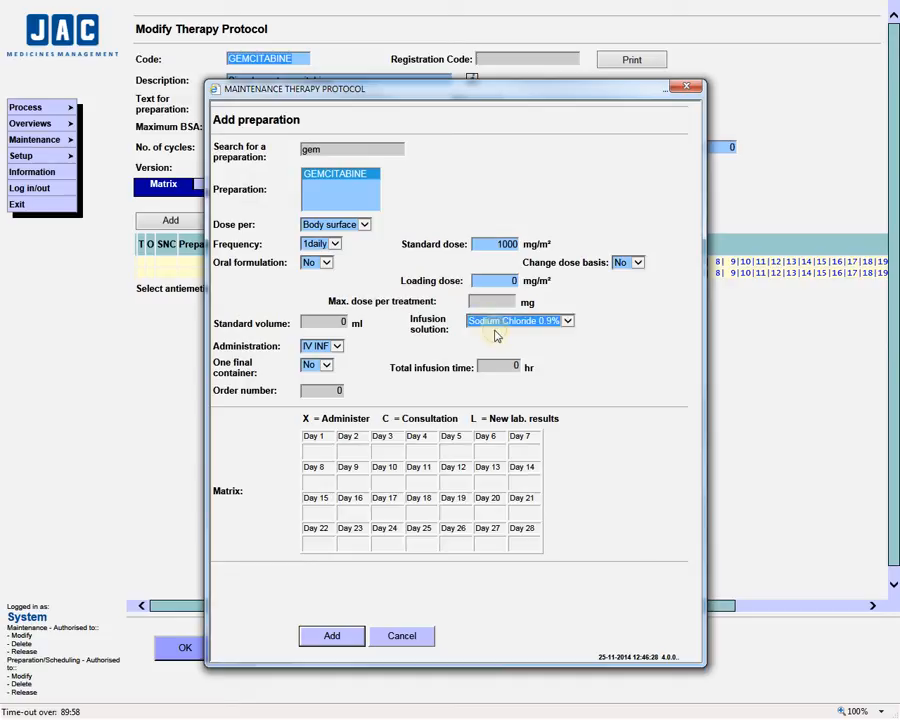
pyautogui.click(368, 346)
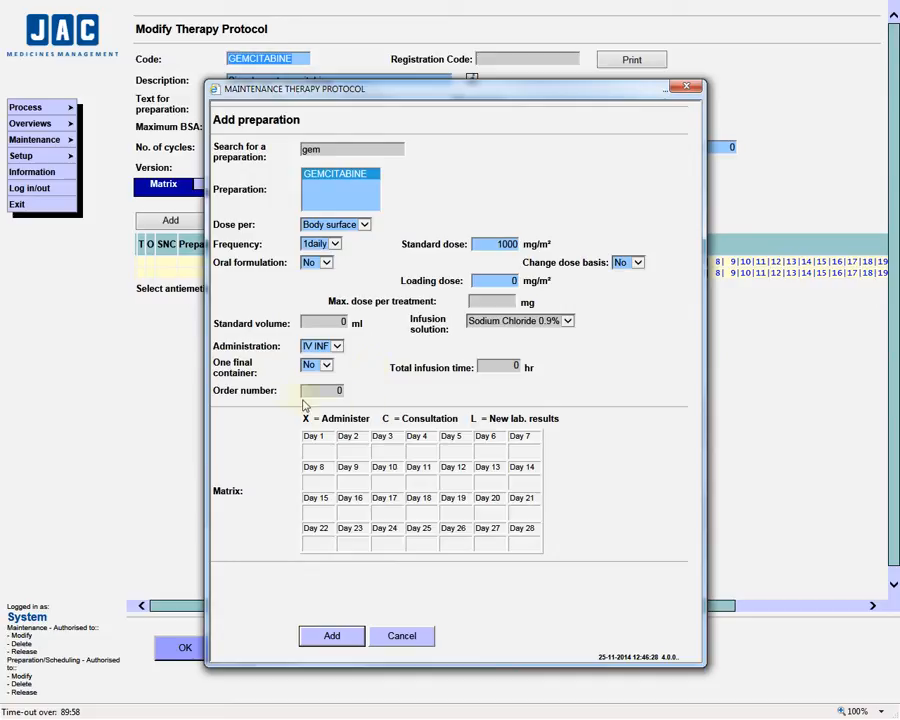
# - Mark days 1, 8 and 15 for administration and add the gemcitabine preparation to the protocol
pyautogui.click(491, 244)
pyautogui.click(318, 450)
pyautogui.write('x')
pyautogui.click(319, 480)
pyautogui.write('x')
pyautogui.click(321, 512)
pyautogui.write('x')
pyautogui.click(340, 637)
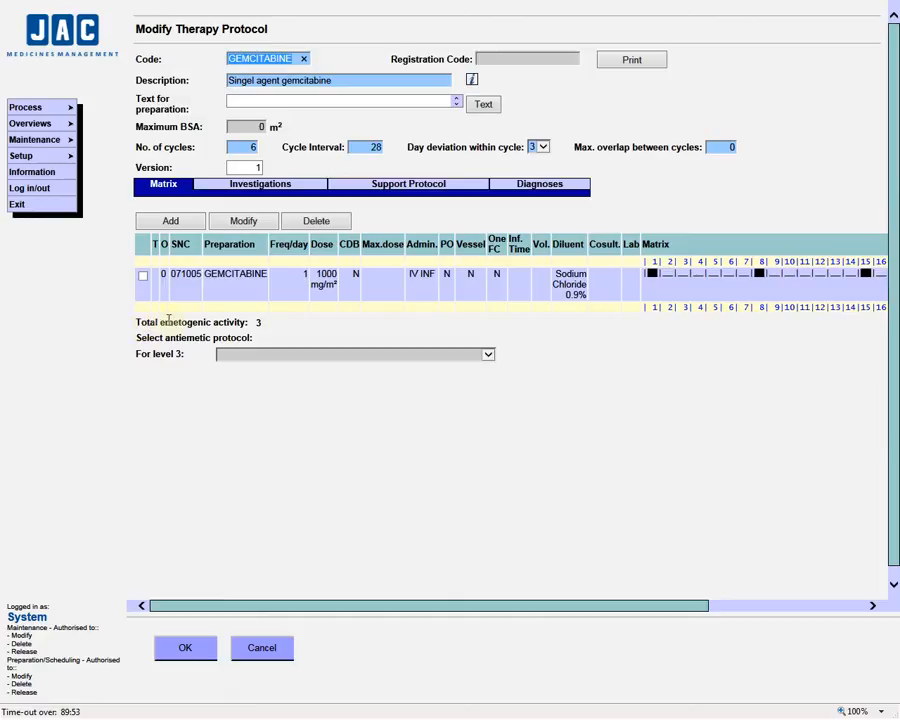
# - Select AEP2hi (Dex8IV/GranIV/DexPO/DompPO) as the antiemetic protocol for level 3
pyautogui.click(276, 356)
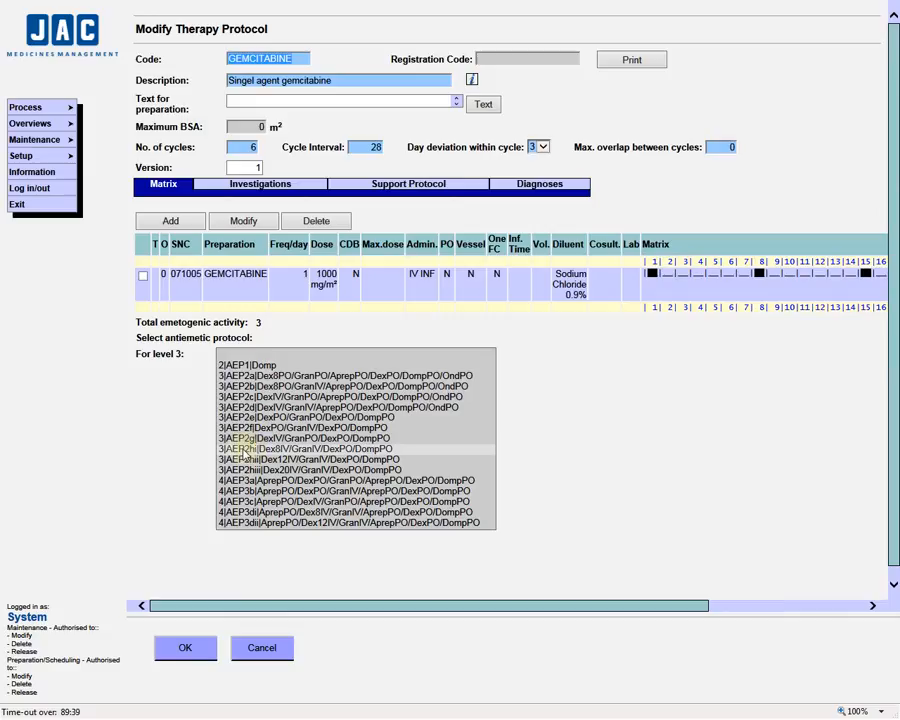
pyautogui.click(234, 450)
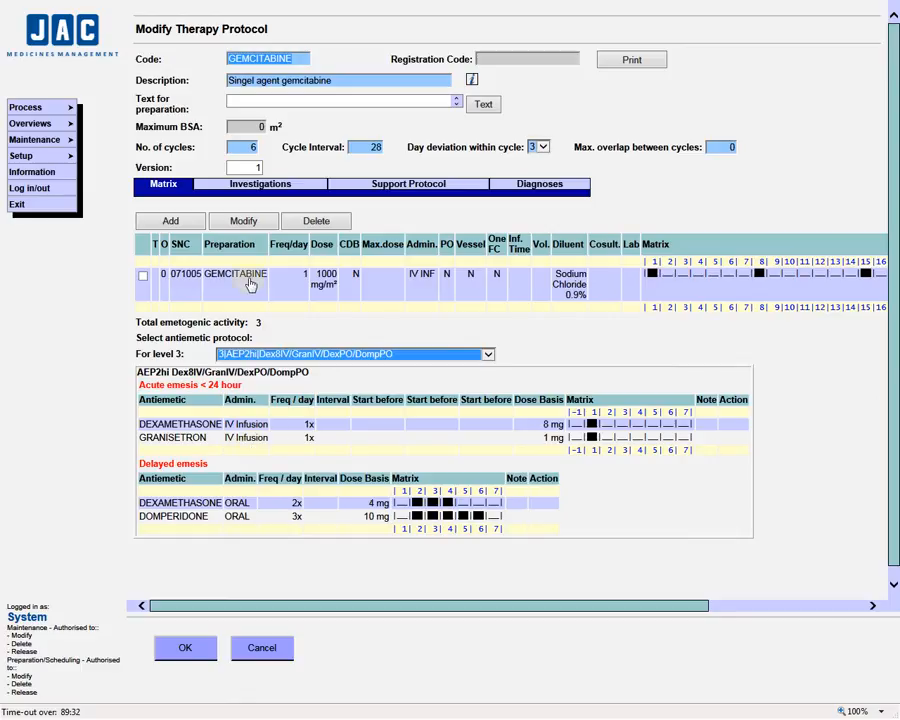
# - Add Pancreatic Cancer to the gemcitabine protocol's diagnoses and save the therapy protocol
pyautogui.click(263, 188)
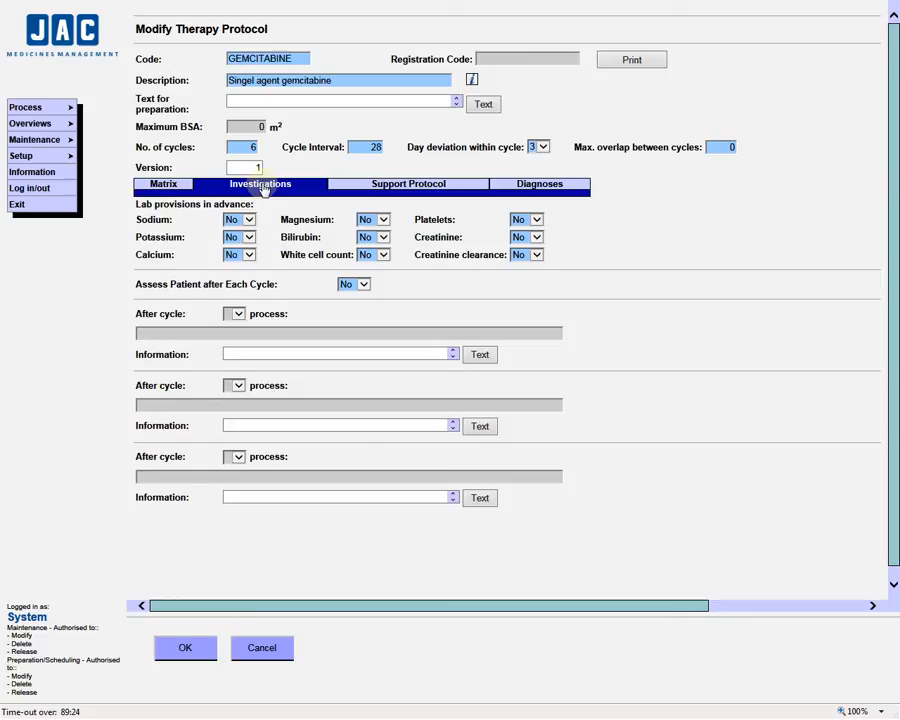
pyautogui.click(399, 189)
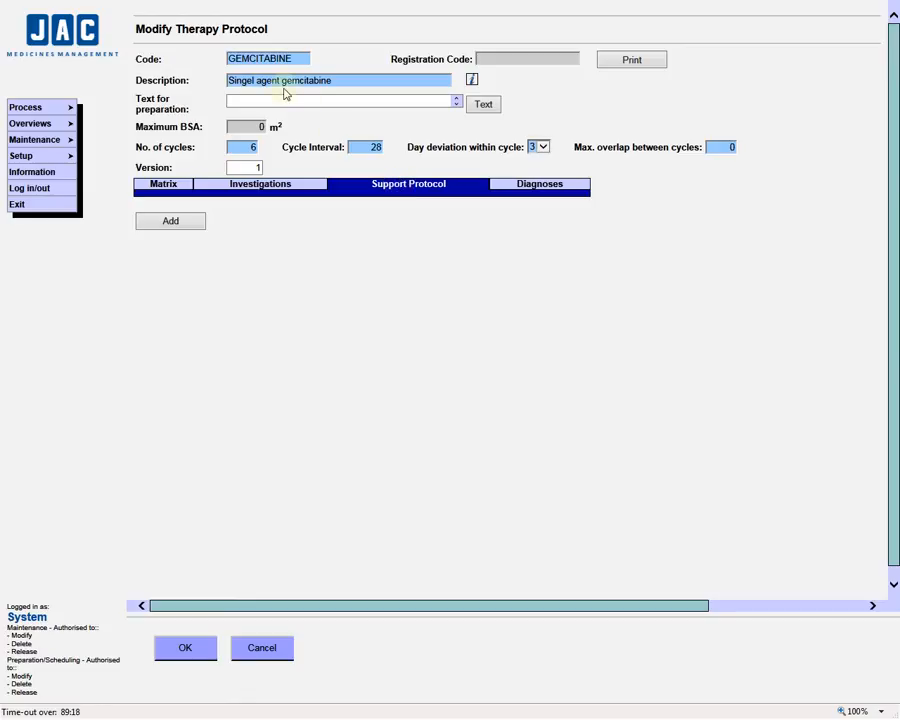
pyautogui.click(536, 189)
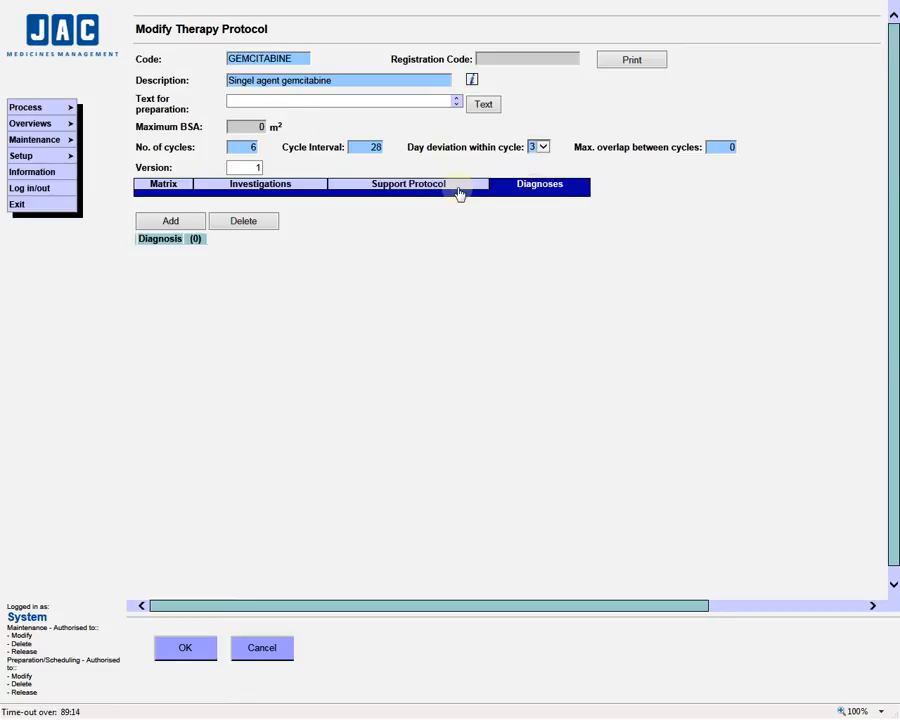
pyautogui.click(180, 226)
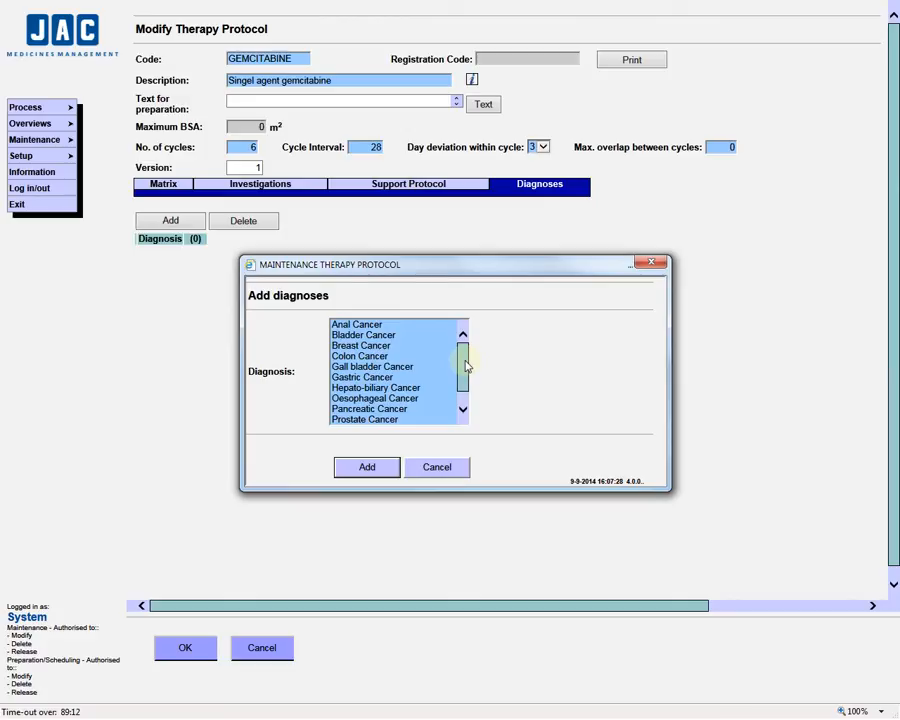
pyautogui.click(368, 410)
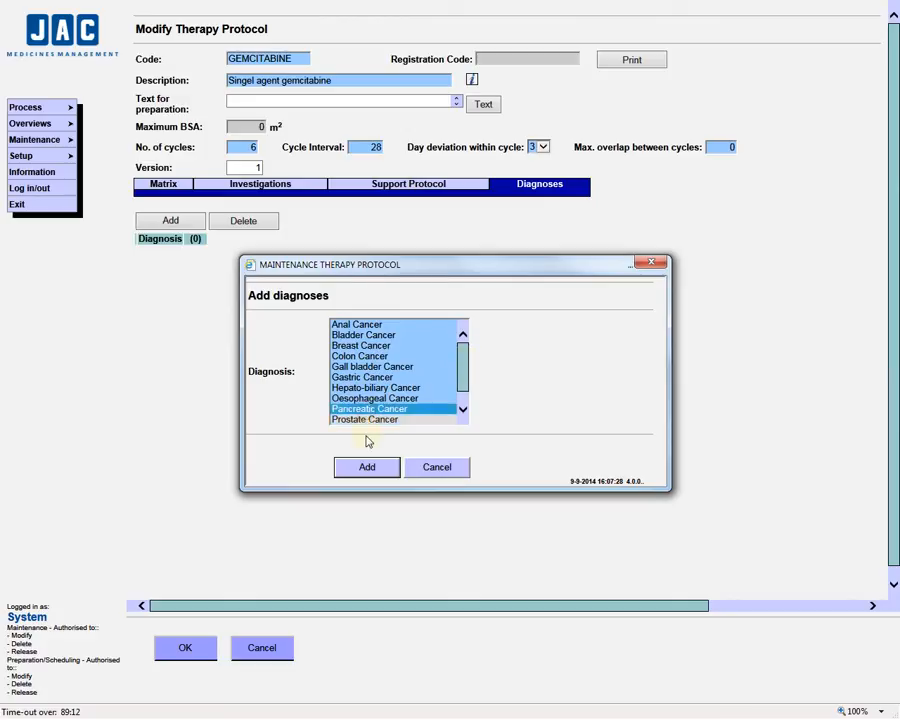
pyautogui.click(366, 469)
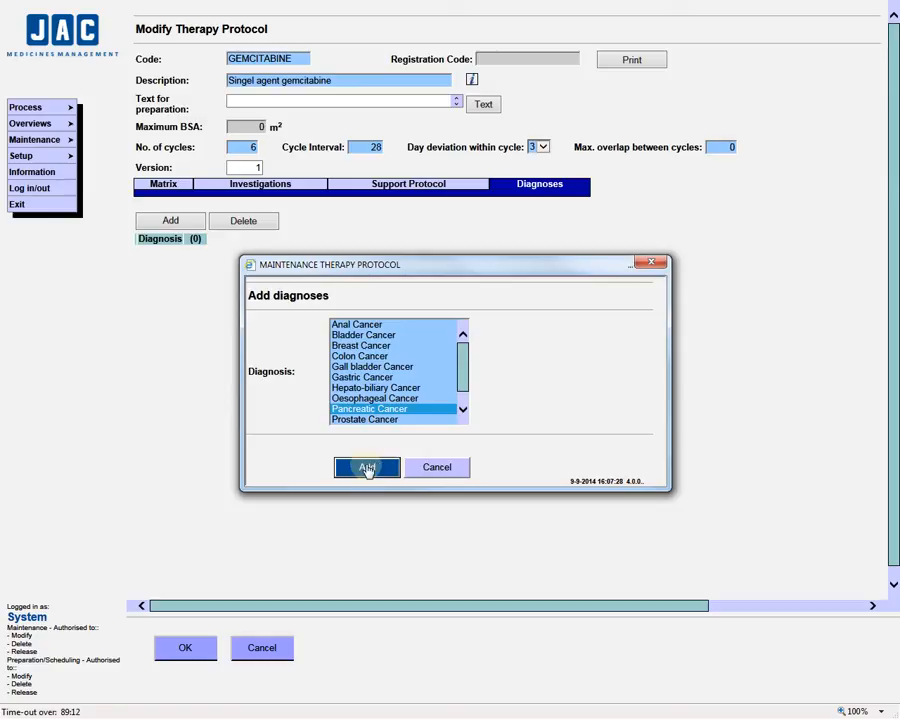
pyautogui.click(366, 468)
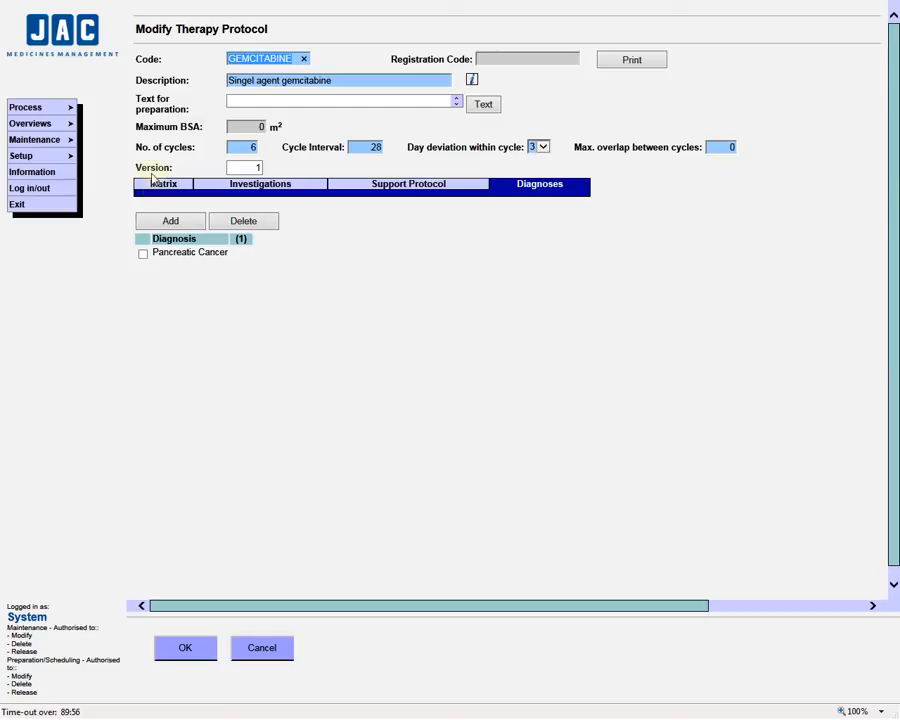
pyautogui.click(165, 189)
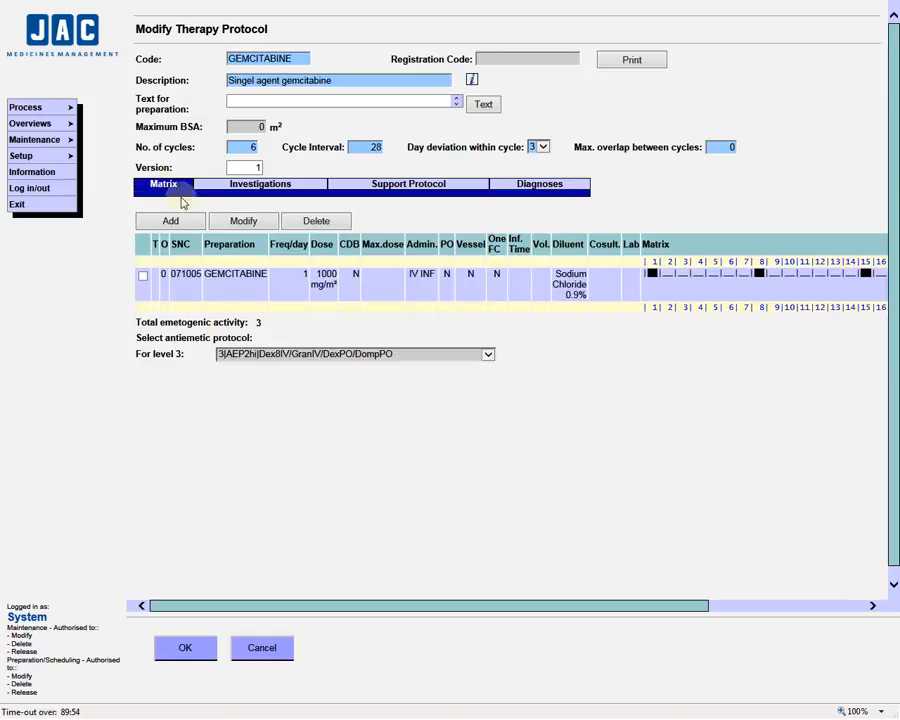
pyautogui.click(187, 650)
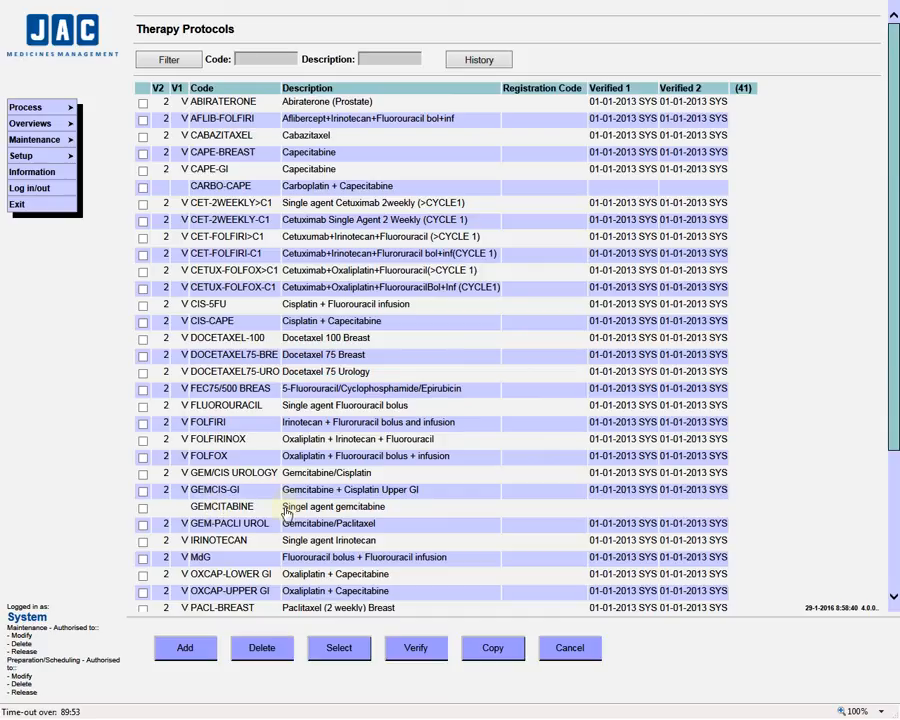
# - Open the Digestive Organs therapy group for modification
pyautogui.click(44, 141)
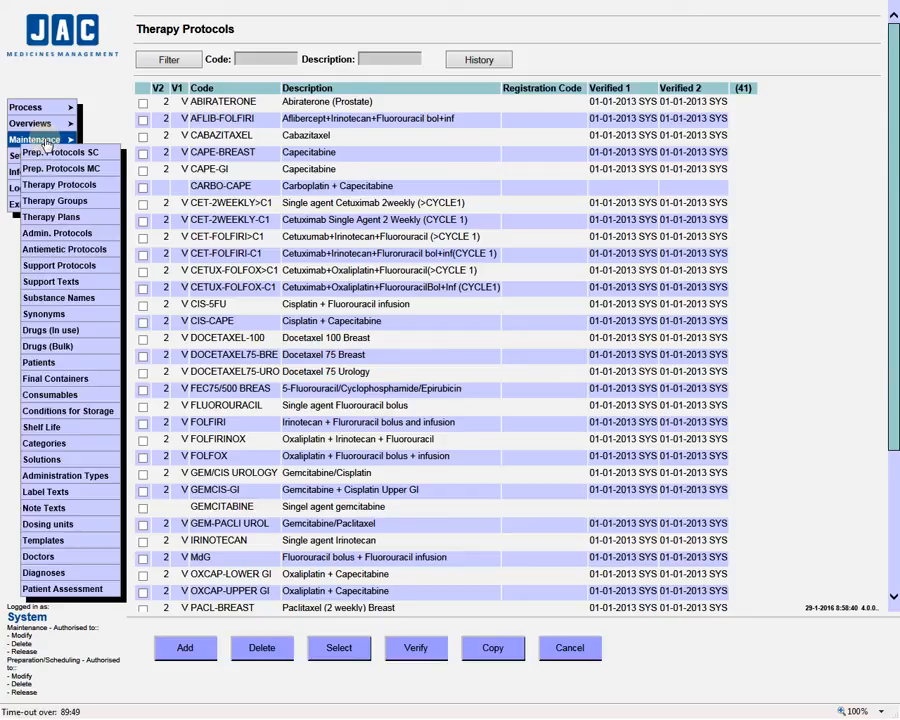
pyautogui.click(56, 201)
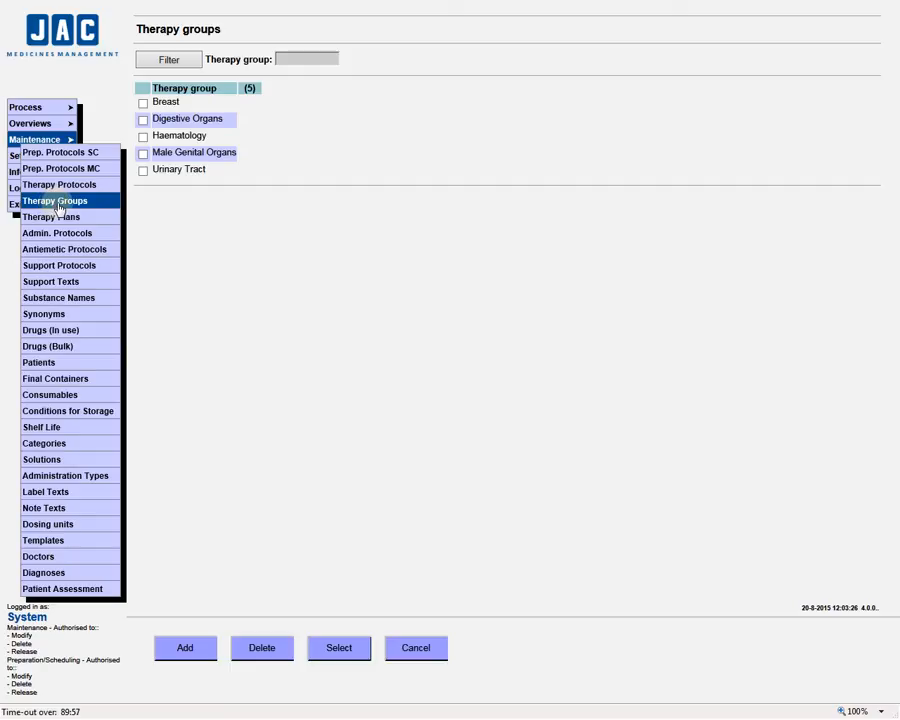
pyautogui.click(176, 122)
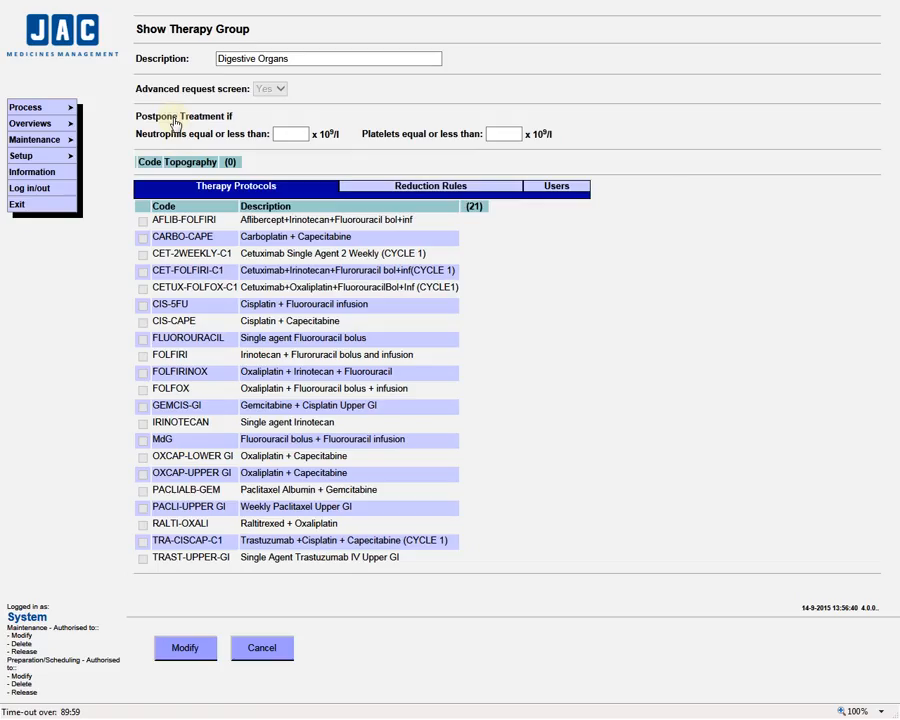
pyautogui.click(202, 648)
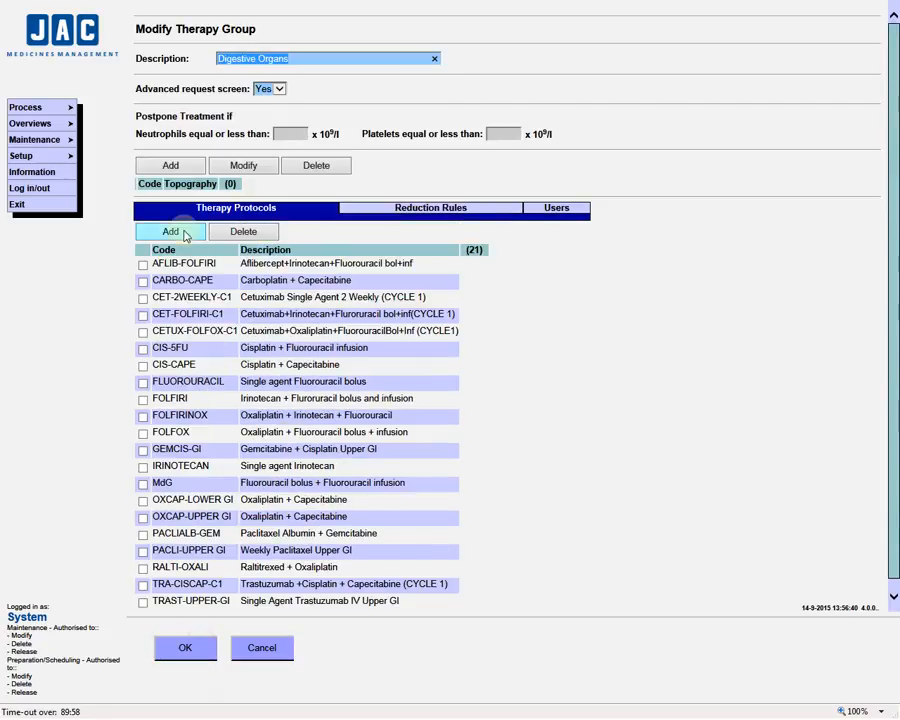
# - Add the GEMCITABINE single-agent protocol to the Digestive Organs group's therapy protocols and save the group
pyautogui.click(172, 232)
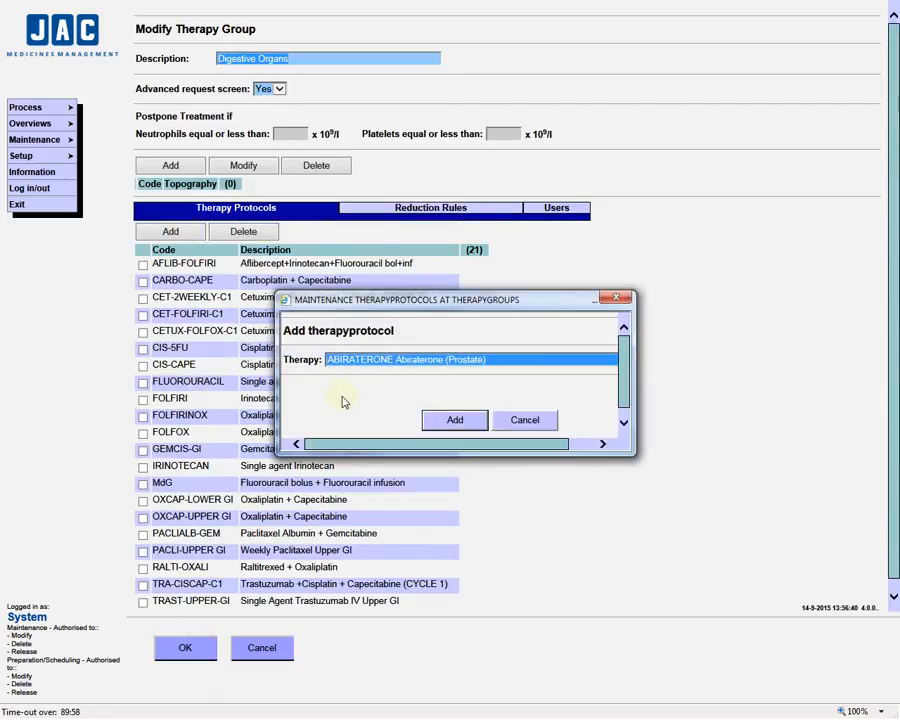
pyautogui.click(354, 360)
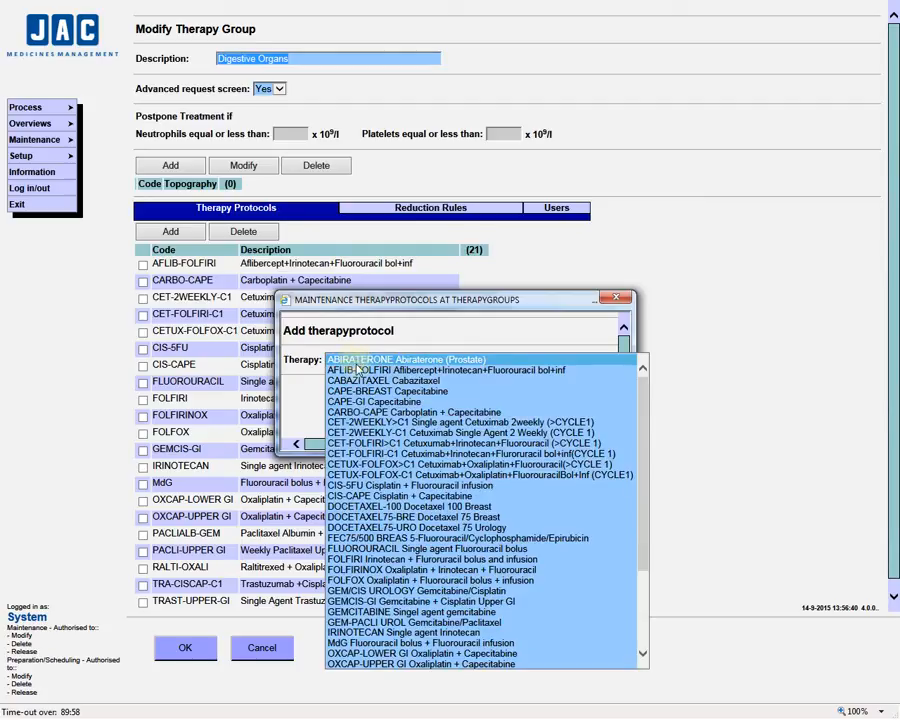
pyautogui.click(378, 612)
pyautogui.click(455, 421)
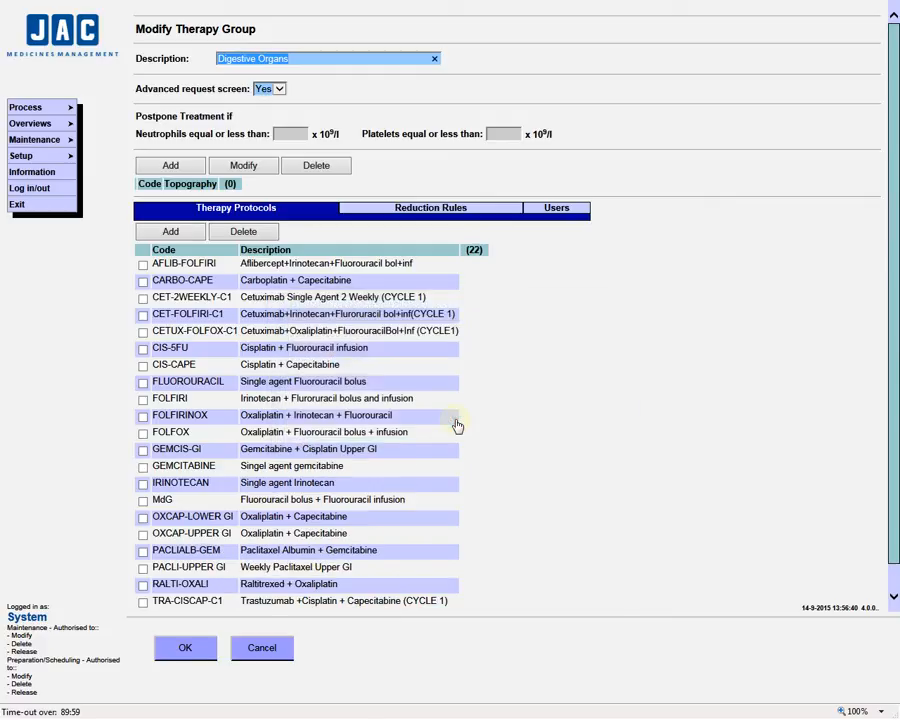
pyautogui.click(548, 429)
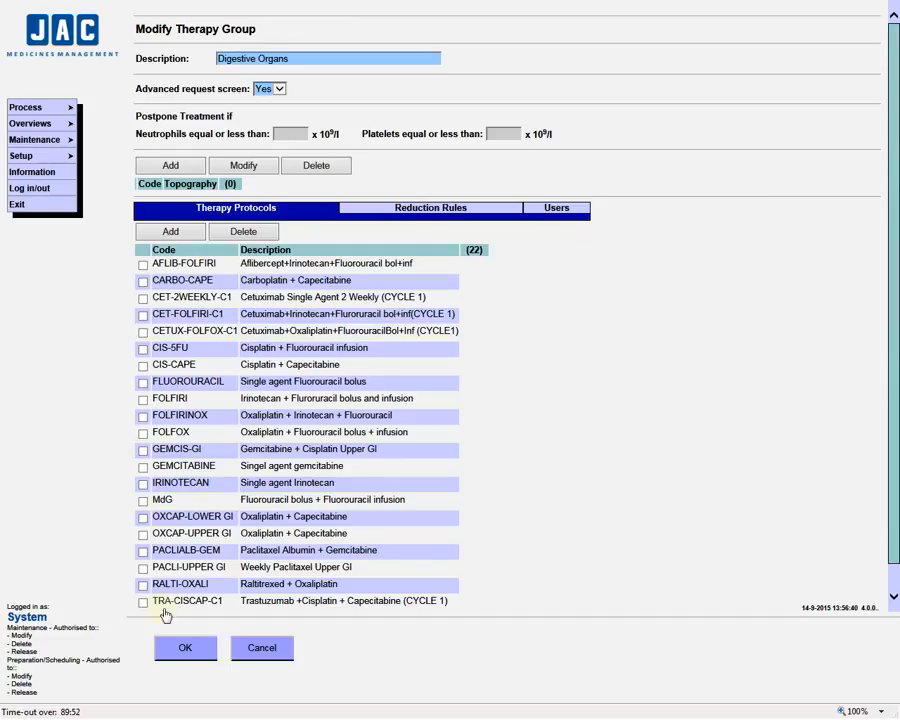
pyautogui.click(188, 649)
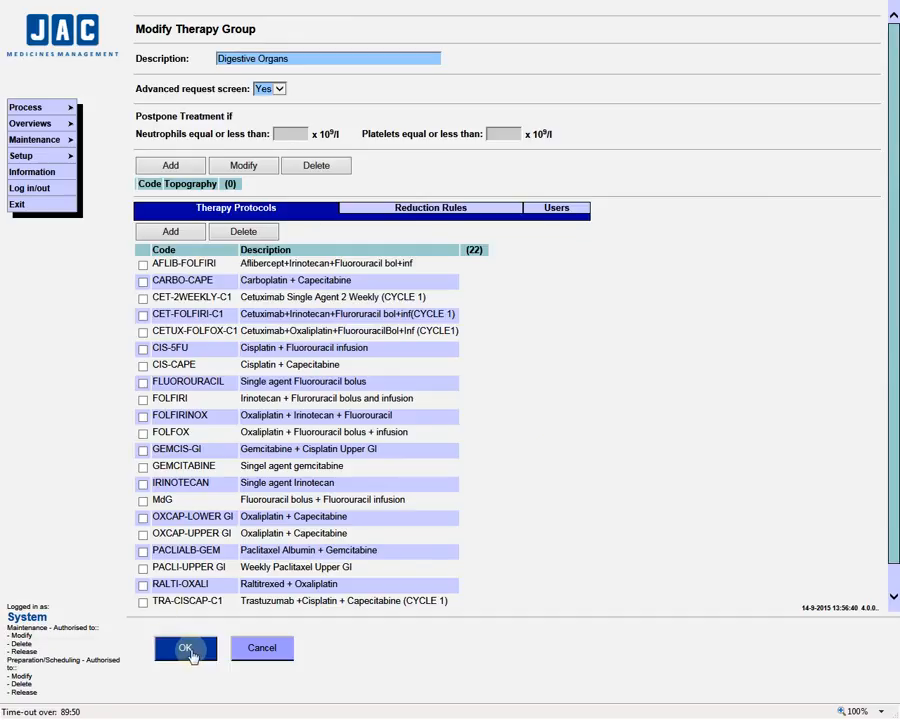